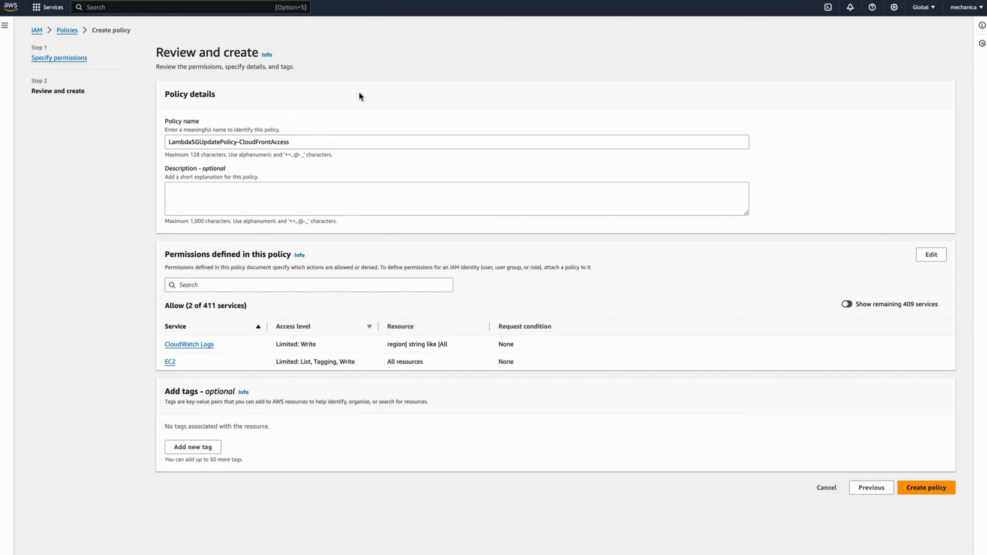
Step: Describe the policy as "Updates Security Groups" and create it
{"action": "left_click", "coordinate": [200, 189]}
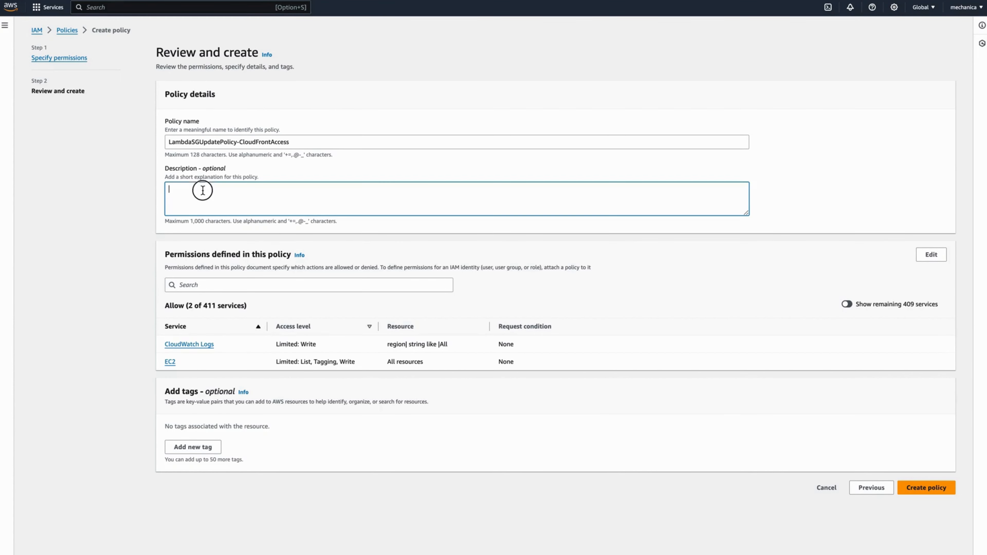
{"action": "type", "text": "Updates Security Groups"}
{"action": "left_click", "coordinate": [116, 264]}
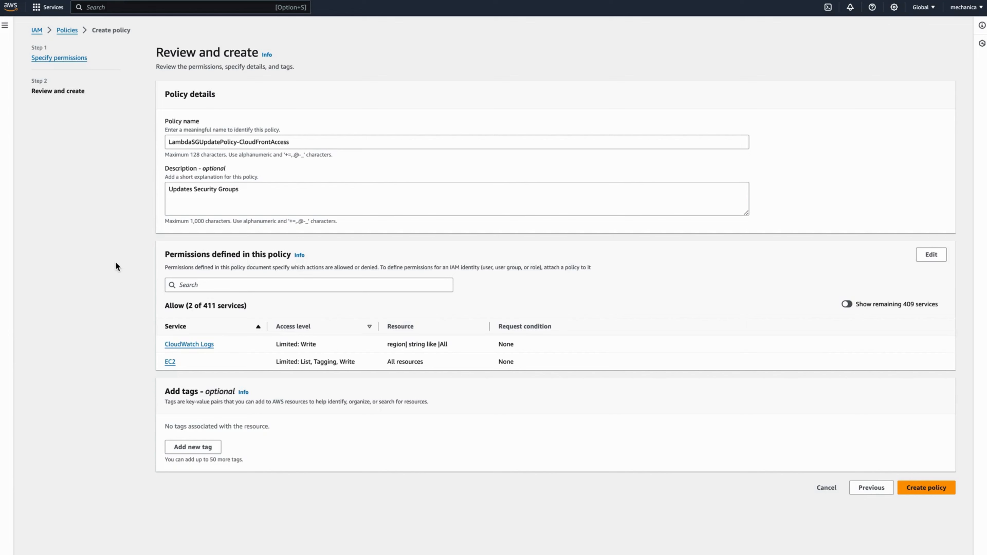
{"action": "left_click", "coordinate": [943, 487]}
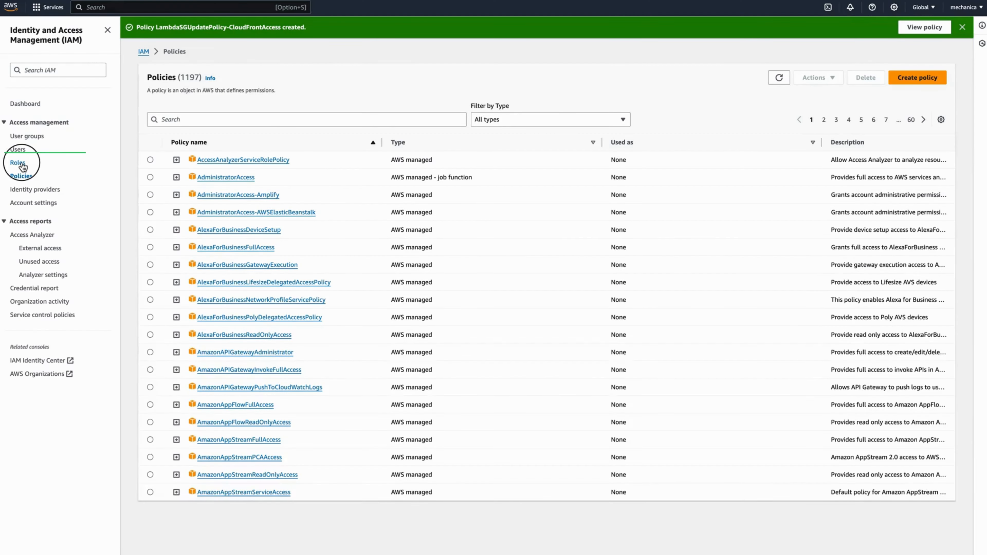
Step: Start a new IAM role with AWS service as the trusted entity type and Lambda as the use case
{"action": "left_click", "coordinate": [19, 163]}
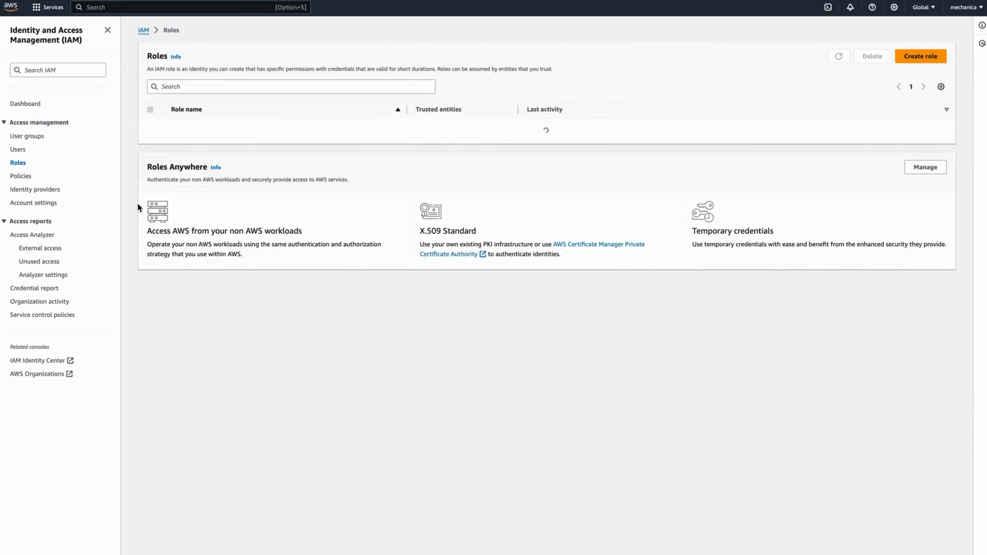
{"action": "left_click", "coordinate": [915, 57]}
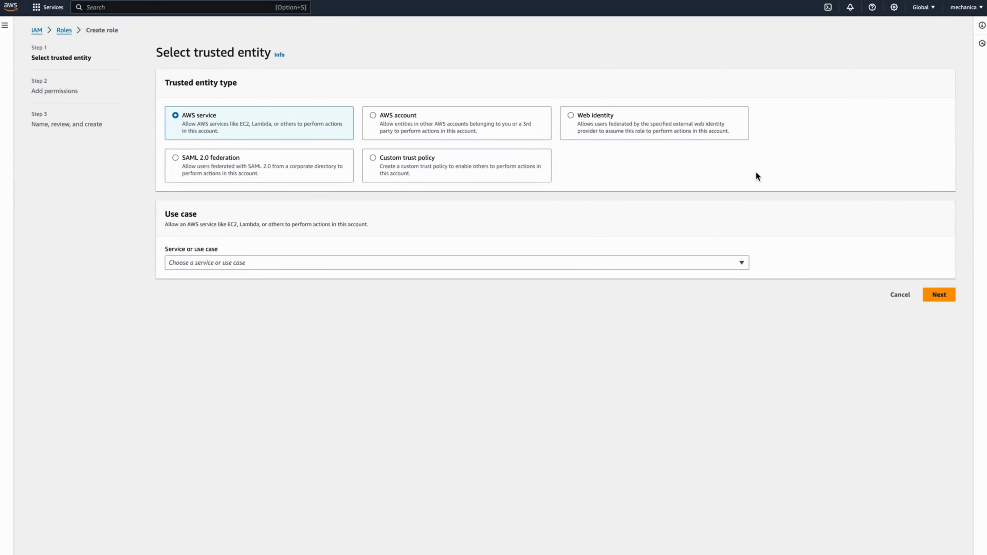
{"action": "left_click", "coordinate": [321, 262]}
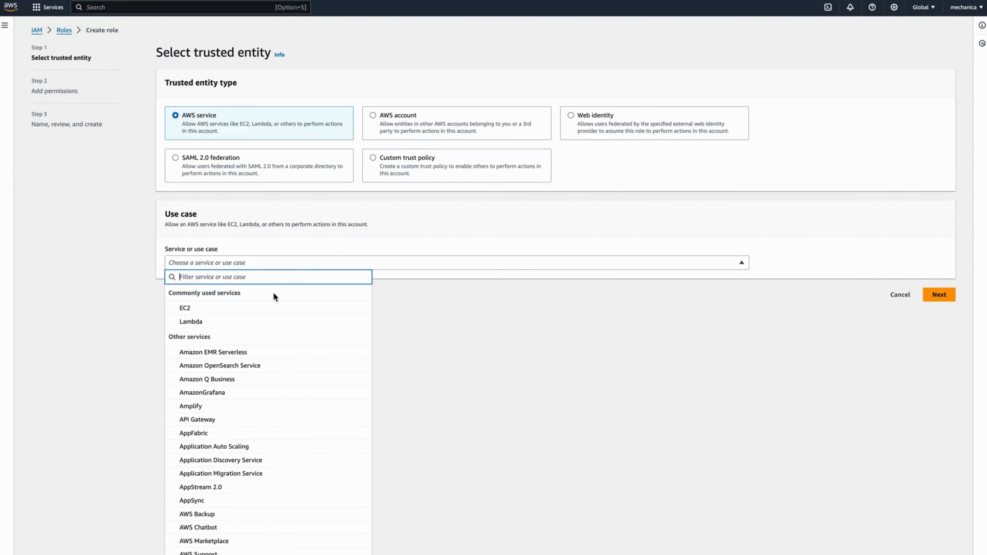
{"action": "left_click", "coordinate": [227, 321]}
{"action": "left_click", "coordinate": [940, 343]}
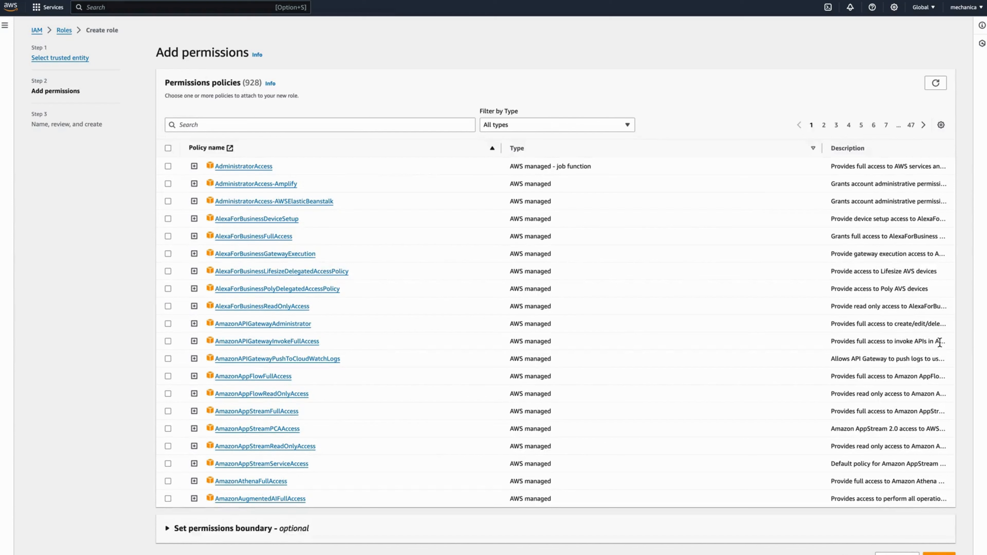
Step: Find the LambdaSGUpdatePolicy-CloudFrontAccess policy by searching for "LambdaSG" and attach it to the new role
{"action": "left_click", "coordinate": [268, 124]}
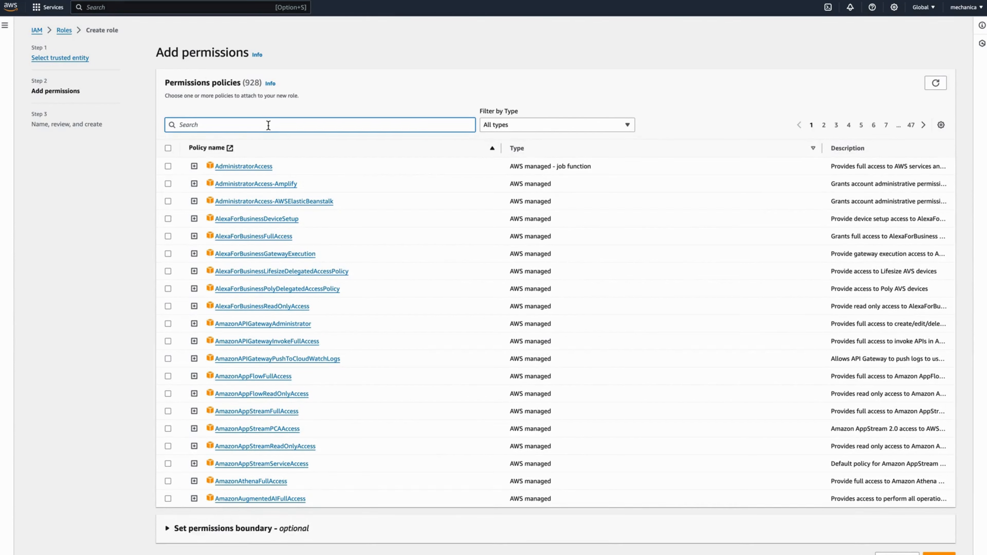
{"action": "type", "text": "Lam"}
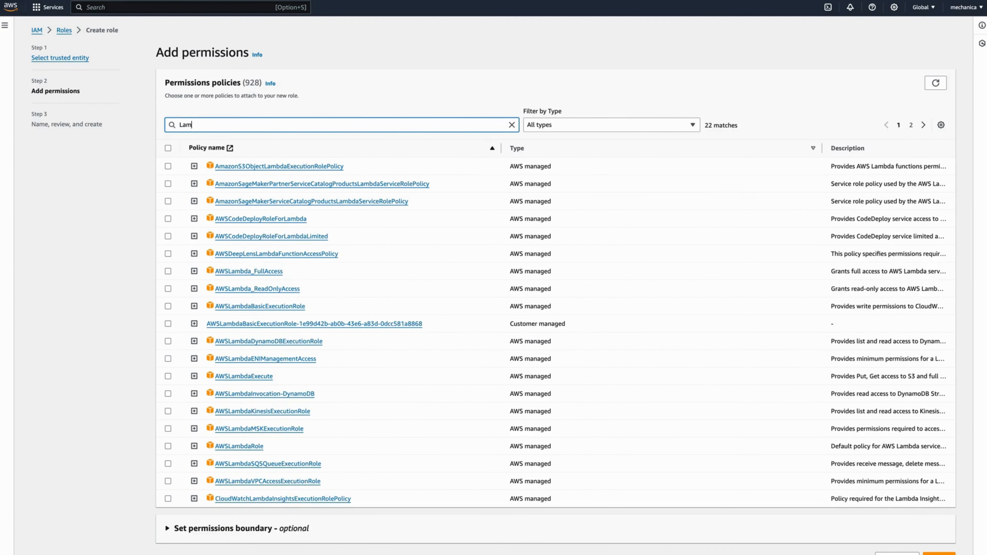
{"action": "type", "text": "bdaSG"}
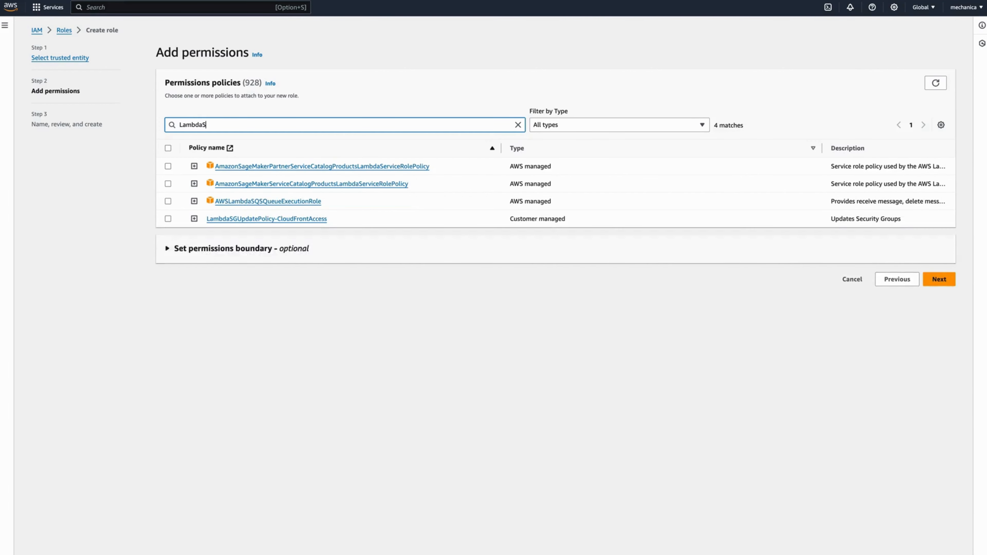
{"action": "left_click", "coordinate": [168, 166]}
{"action": "left_click", "coordinate": [938, 227]}
Step: Name the role LambdaSGUpdate_Role, keep the default description, and create the role
{"action": "type", "text": "LambdaSGUpdate"}
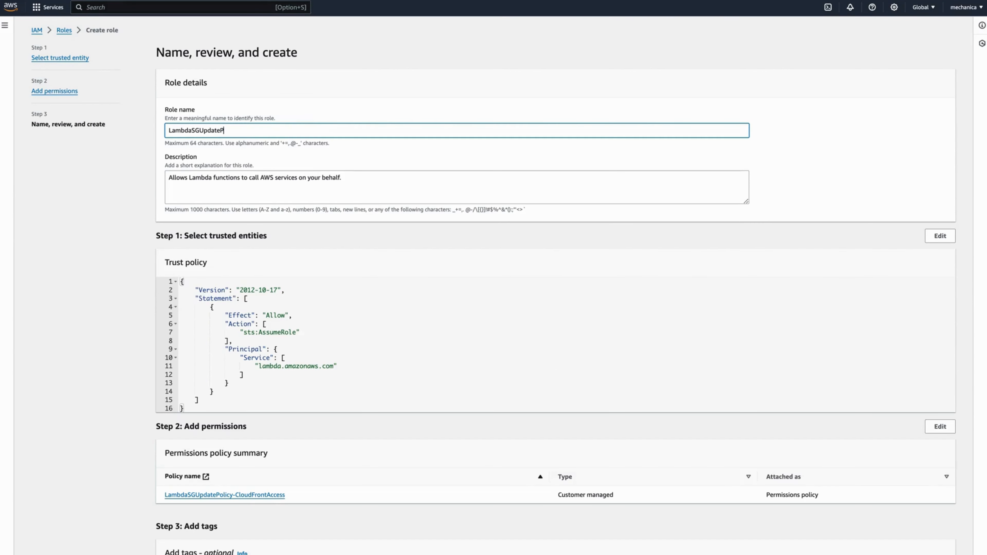
{"action": "type", "text": "_Role"}
{"action": "key", "text": "Tab"}
{"action": "scroll", "coordinate": [514, 237], "scroll_direction": "down", "scroll_amount": 1}
{"action": "scroll", "coordinate": [596, 236], "scroll_direction": "down", "scroll_amount": 3}
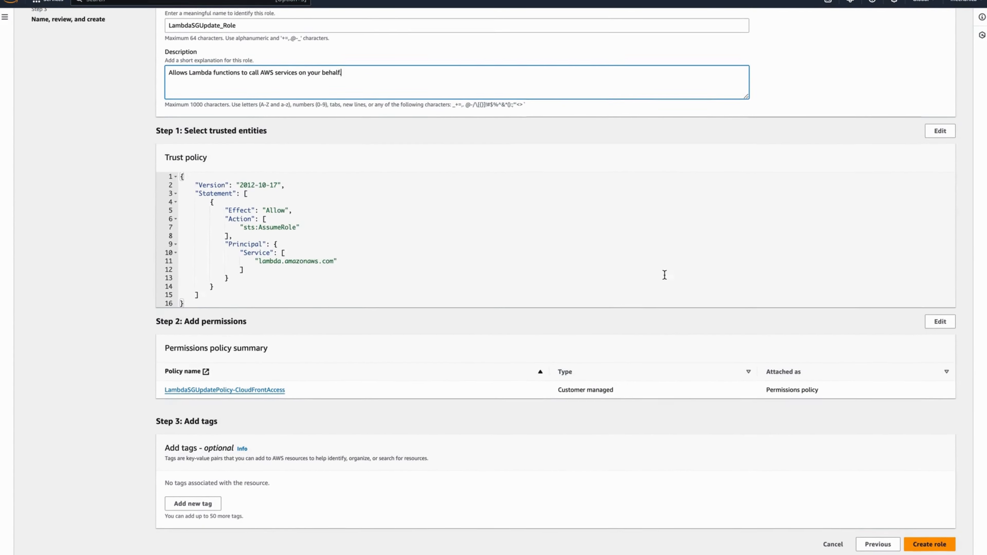
{"action": "left_click", "coordinate": [929, 541]}
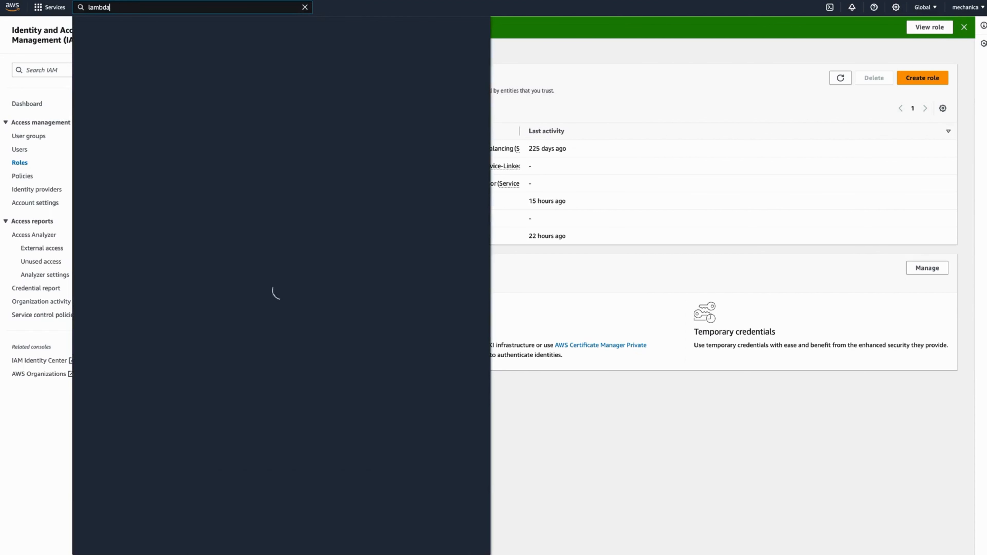
Step: Open the Lambda service and switch the region to US East (N. Virginia)
{"action": "left_click", "coordinate": [218, 77]}
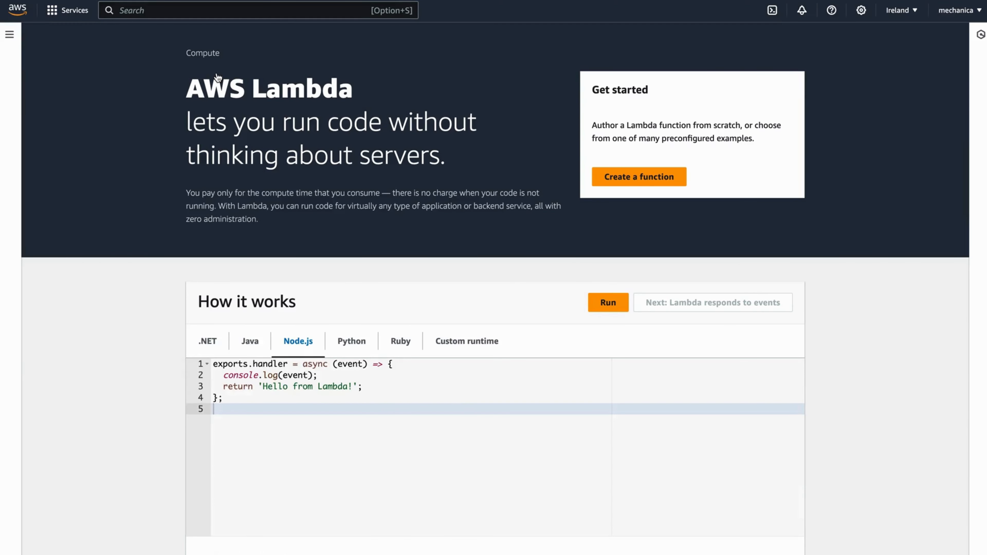
{"action": "left_click", "coordinate": [911, 10]}
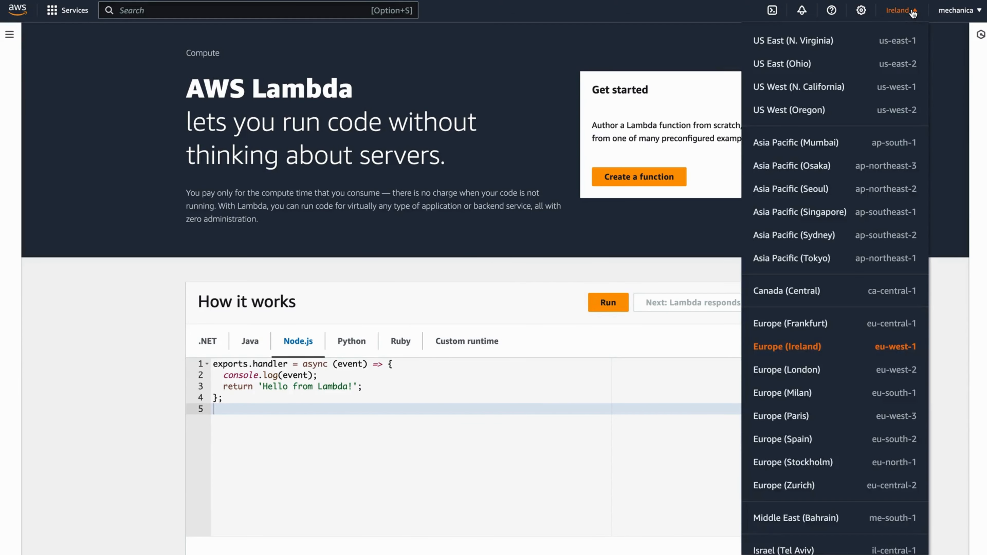
{"action": "left_click", "coordinate": [812, 42]}
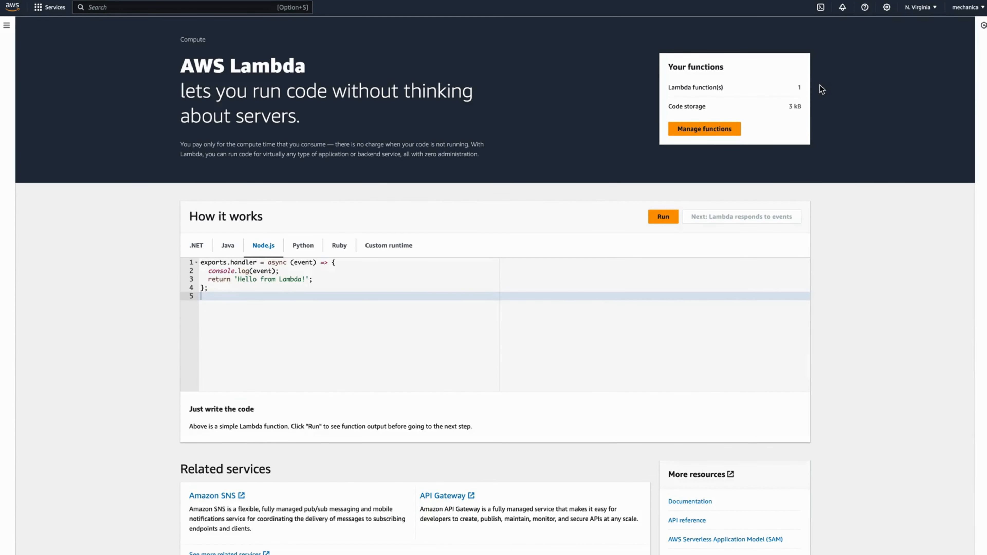
Step: Start a new Lambda function from scratch named UpdateSGforCloudFront_Lambda with the Python 3.8 runtime
{"action": "left_click", "coordinate": [704, 128]}
{"action": "left_click", "coordinate": [903, 57]}
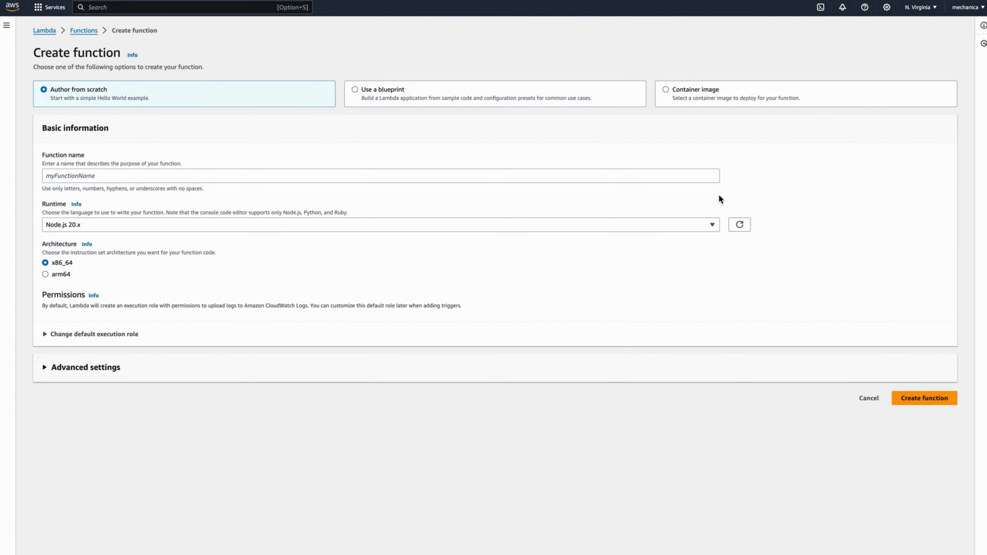
{"action": "left_click", "coordinate": [400, 176]}
{"action": "type", "text": "UpdateSGforCloudFront_Lamb"}
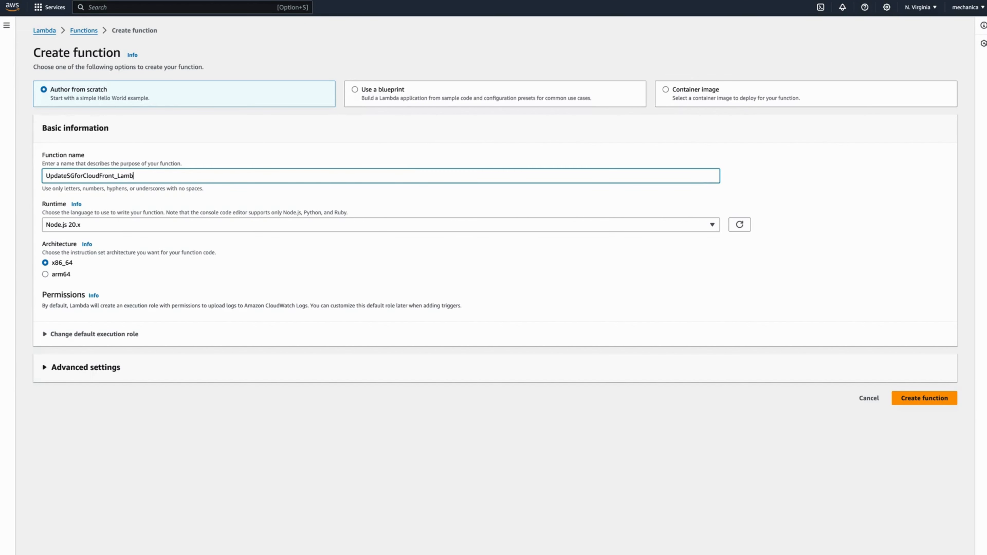
{"action": "type", "text": "da"}
{"action": "left_click", "coordinate": [274, 223]}
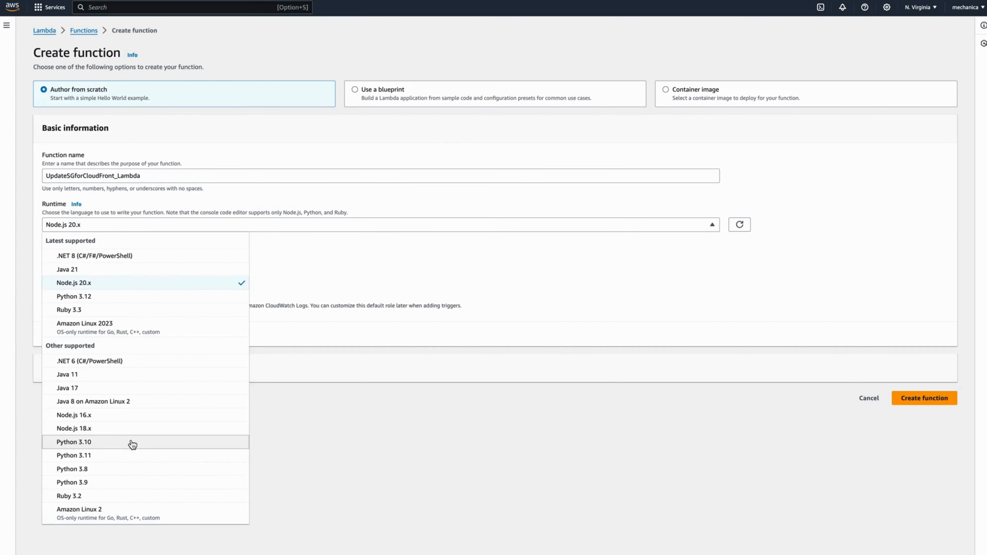
{"action": "left_click", "coordinate": [119, 469]}
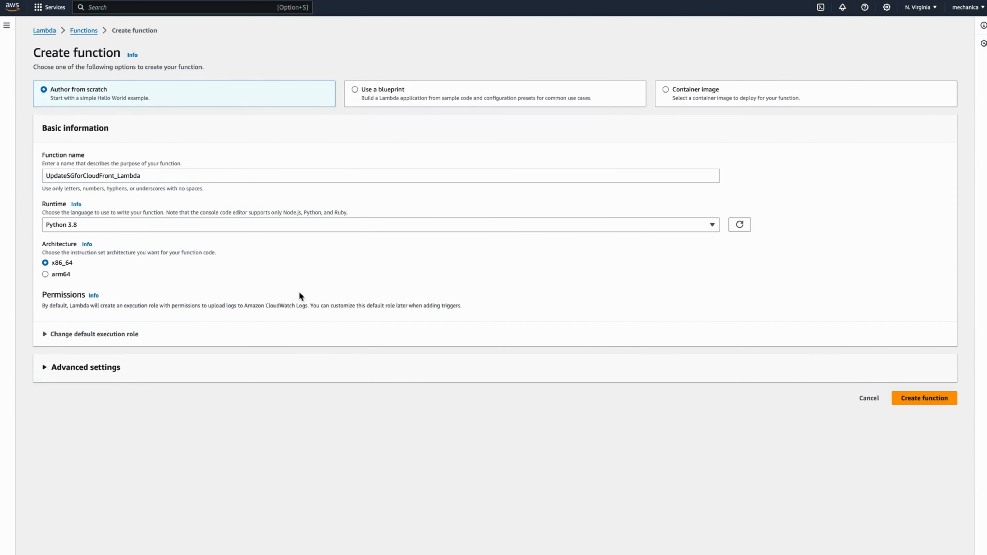
Step: Assign the existing LambdaSGUpdate_Role as the execution role and create the function
{"action": "left_click", "coordinate": [112, 334]}
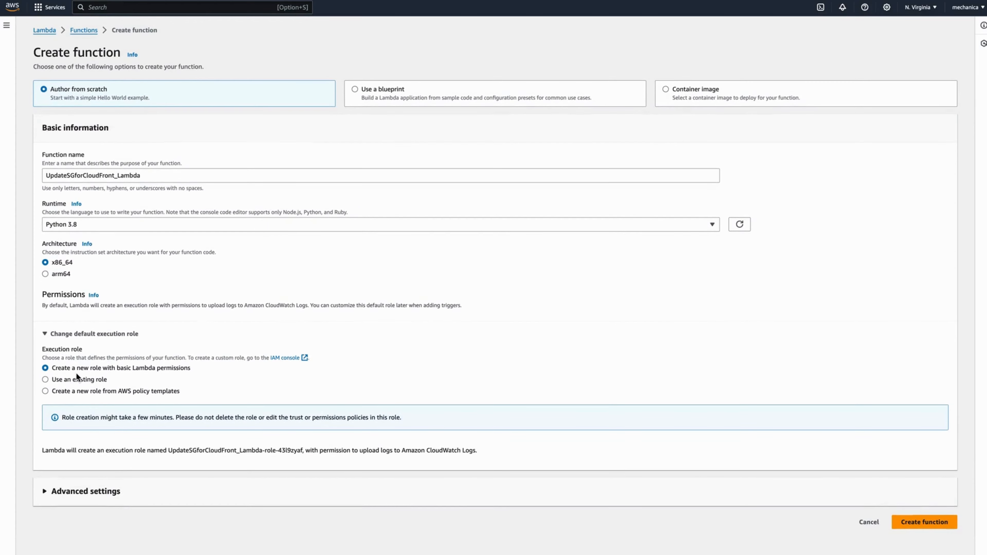
{"action": "left_click", "coordinate": [67, 379]}
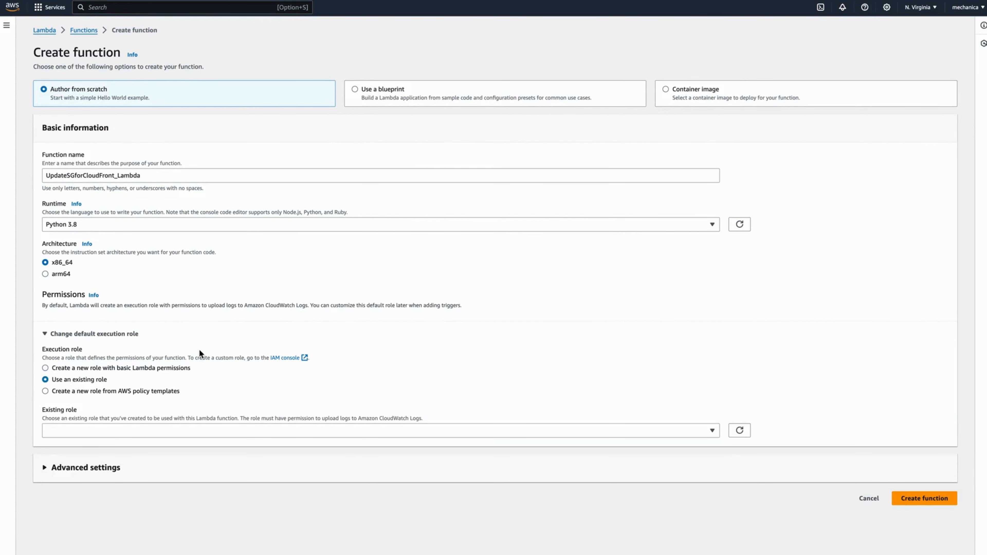
{"action": "left_click", "coordinate": [135, 430]}
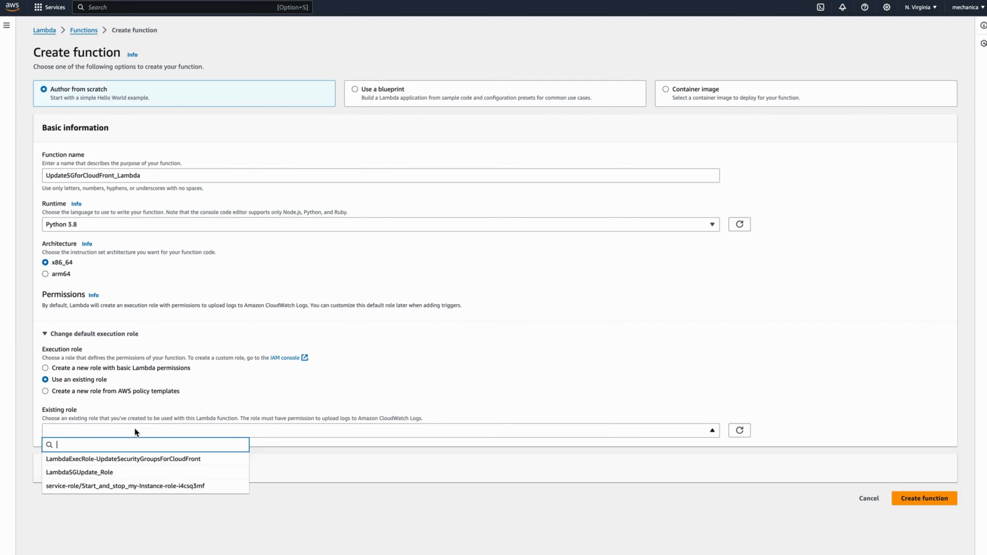
{"action": "left_click", "coordinate": [106, 473]}
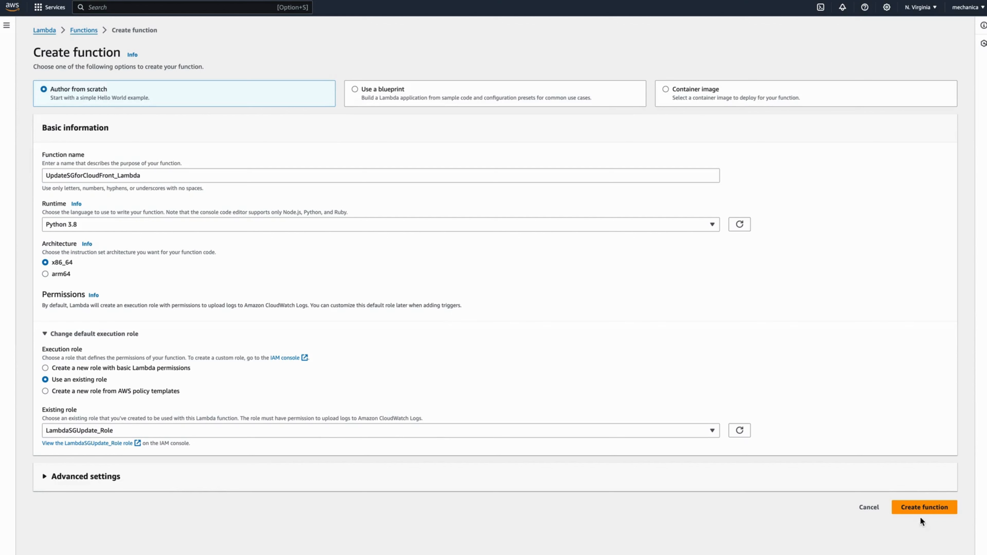
{"action": "left_click", "coordinate": [924, 509]}
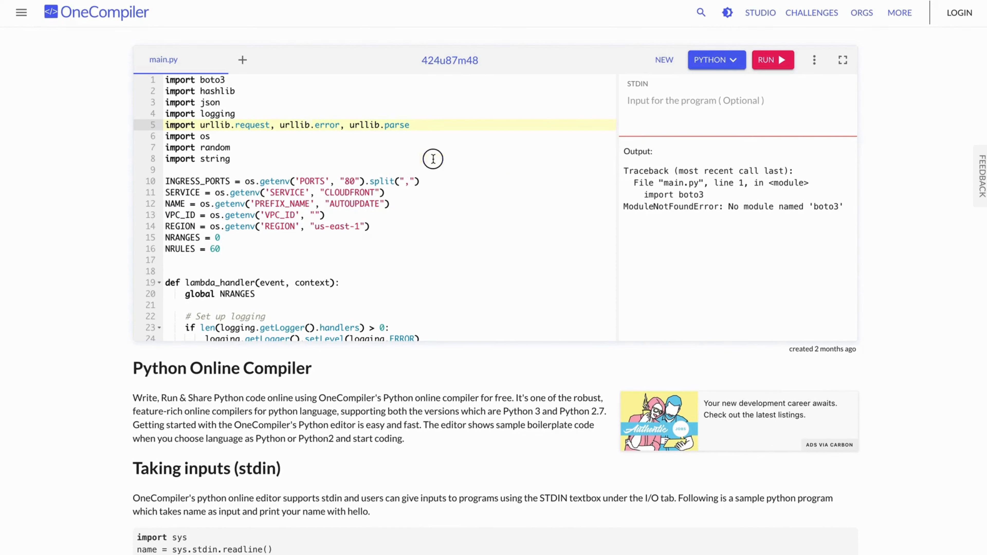
Step: Replace the Lambda function's default code with the full main.py code copied from OneCompiler, and deploy it
{"action": "left_click", "coordinate": [434, 158]}
{"action": "key", "text": "ctrl+a"}
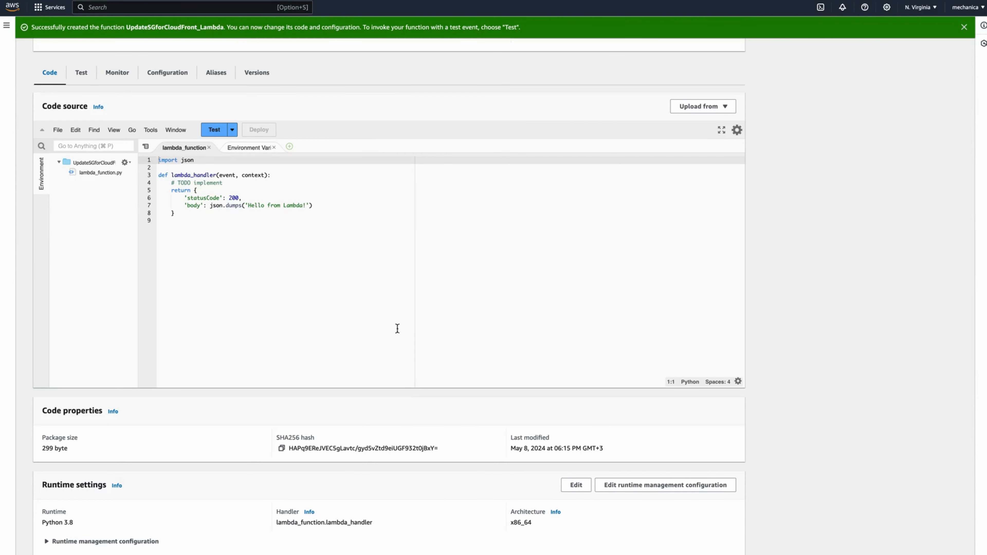
{"action": "left_click_drag", "start_coordinate": [218, 221], "coordinate": [150, 159]}
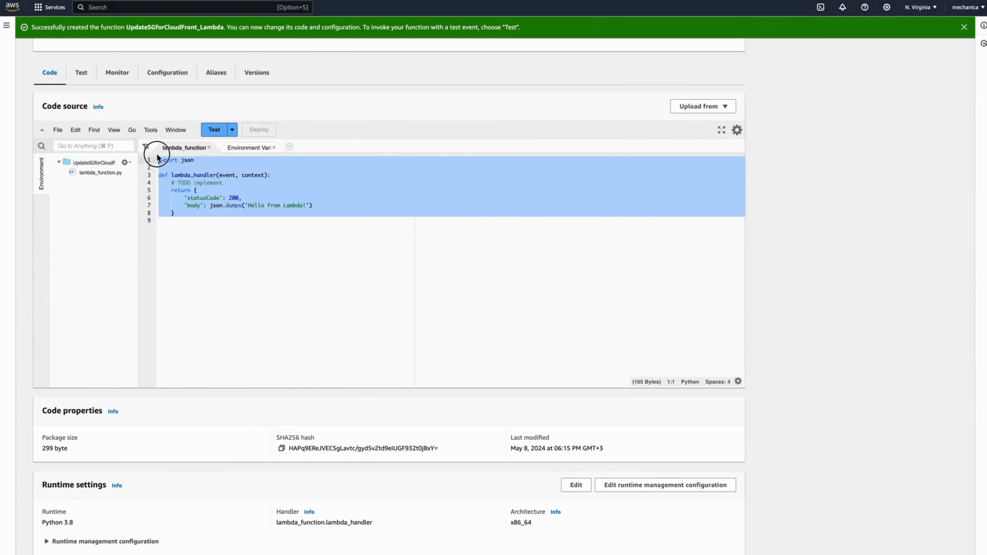
{"action": "key", "text": "ctrl+v"}
{"action": "scroll", "coordinate": [236, 259], "scroll_direction": "up", "scroll_amount": 10}
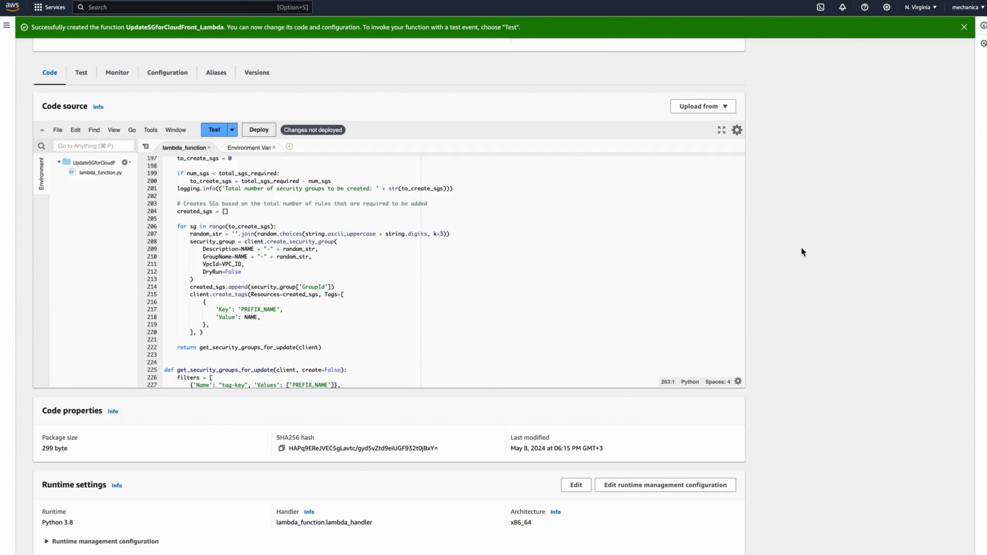
{"action": "left_click", "coordinate": [253, 130]}
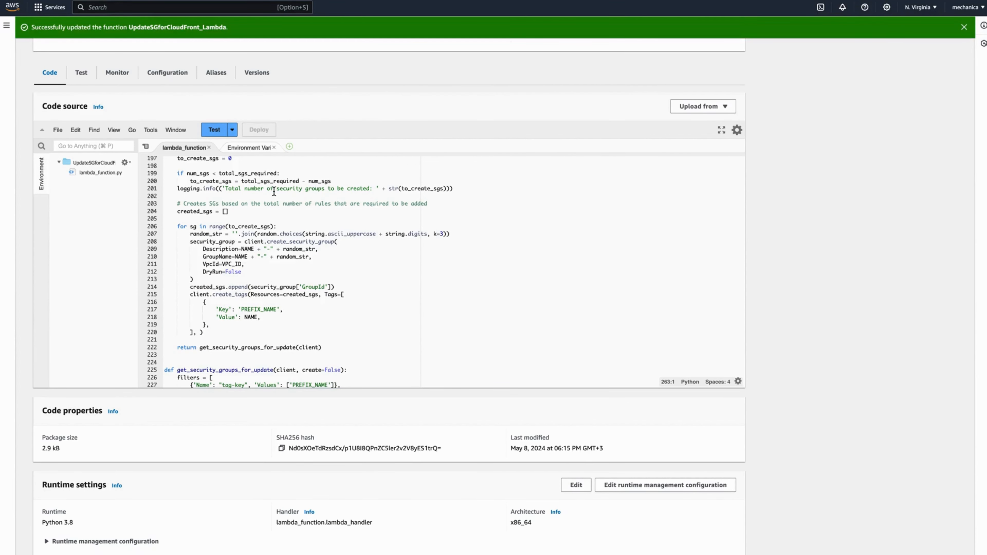
Step: Set the function's timeout to 10 seconds in its general configuration and save the settings
{"action": "left_click", "coordinate": [166, 75]}
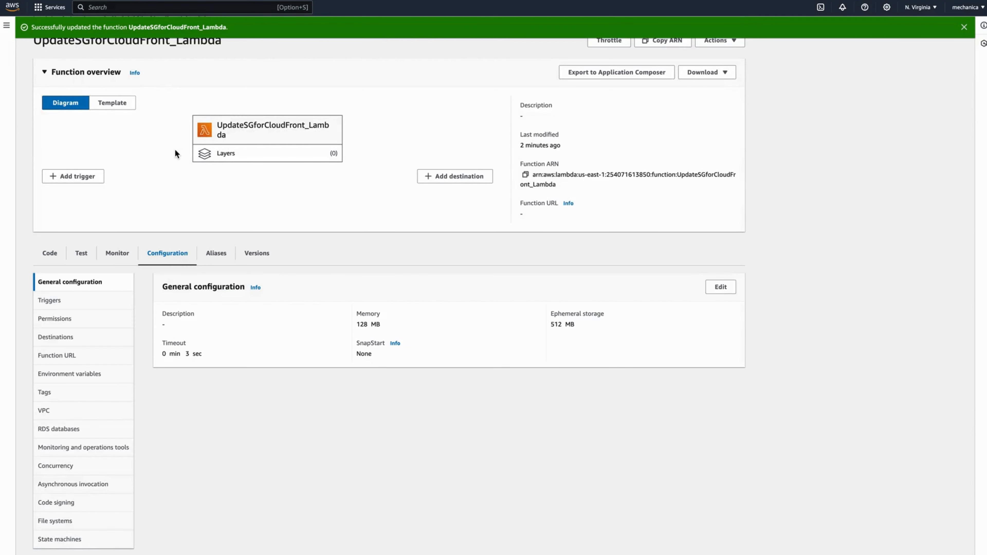
{"action": "left_click", "coordinate": [720, 292]}
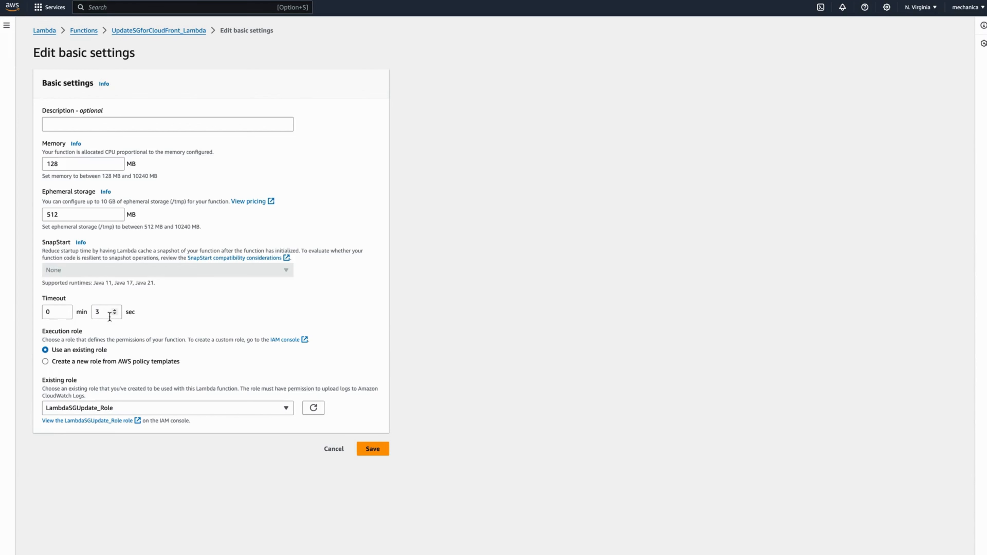
{"action": "left_click", "coordinate": [103, 312]}
{"action": "key", "text": "BackSpace"}
{"action": "type", "text": "10"}
{"action": "left_click", "coordinate": [643, 284]}
{"action": "left_click", "coordinate": [377, 448]}
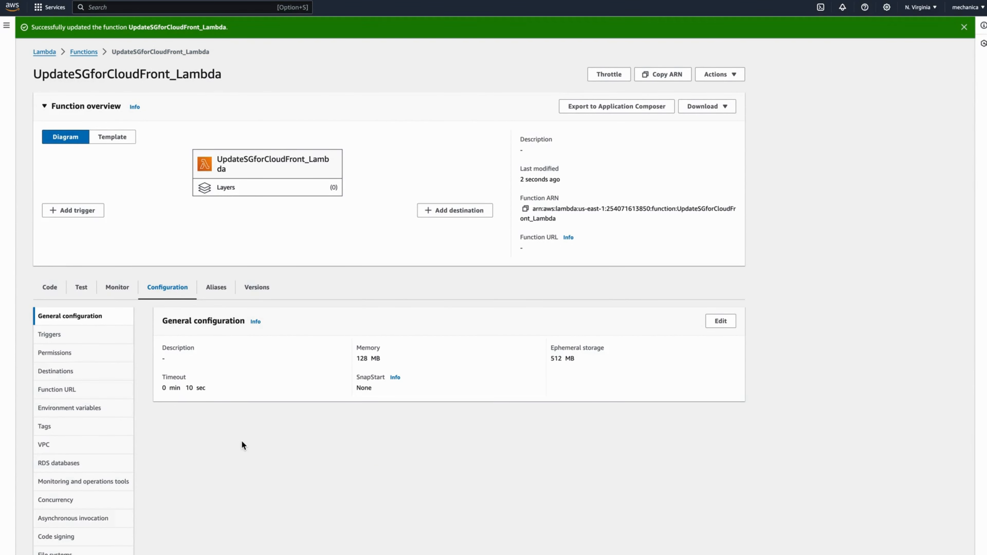
Step: Start editing the function's environment variables and add a new variable with the key REGION
{"action": "scroll", "coordinate": [241, 441], "scroll_direction": "down", "scroll_amount": 2}
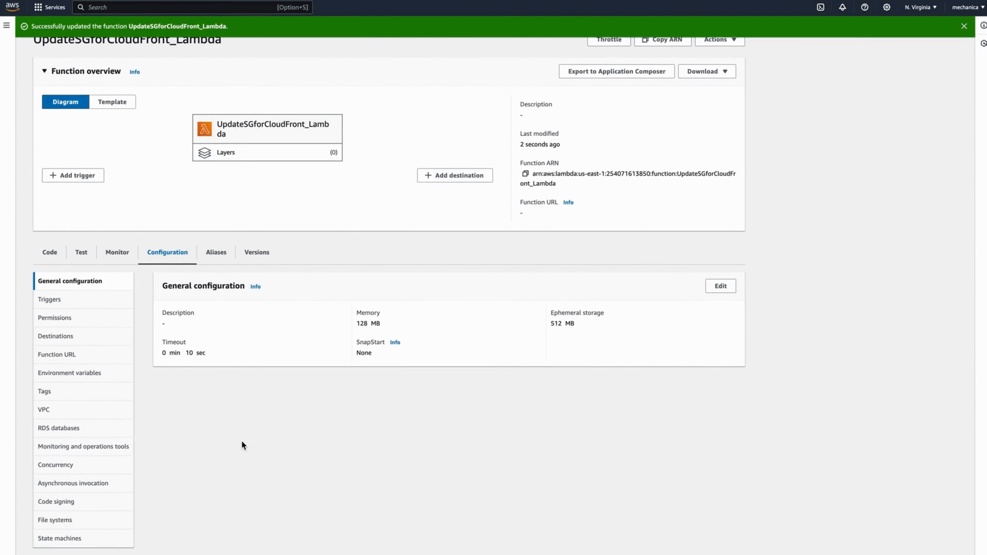
{"action": "left_click", "coordinate": [54, 373]}
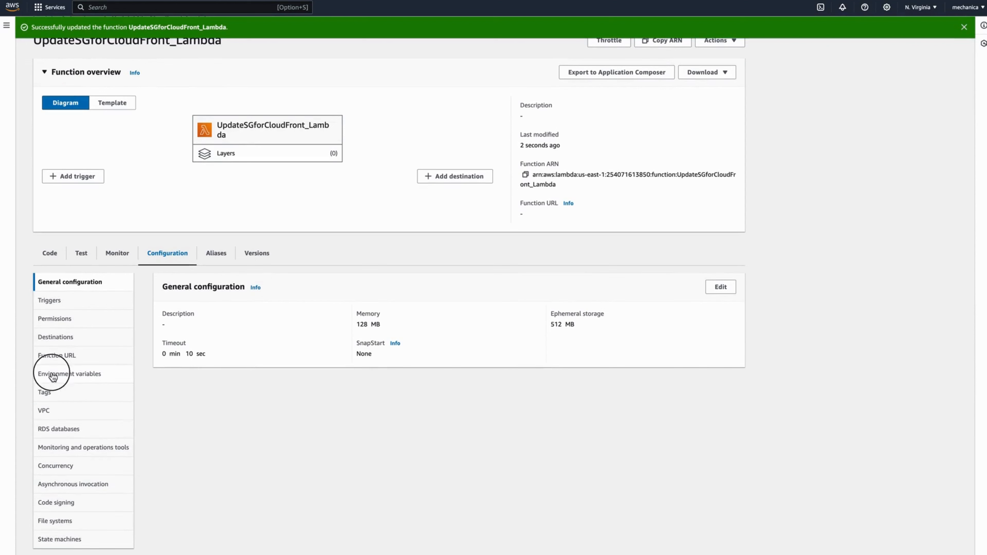
{"action": "left_click", "coordinate": [720, 287]}
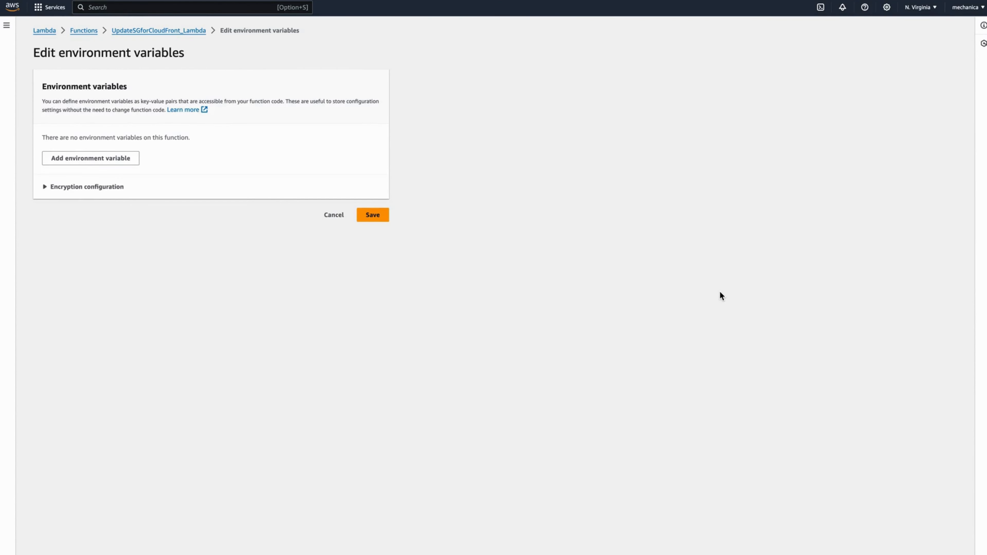
{"action": "left_click", "coordinate": [116, 162]}
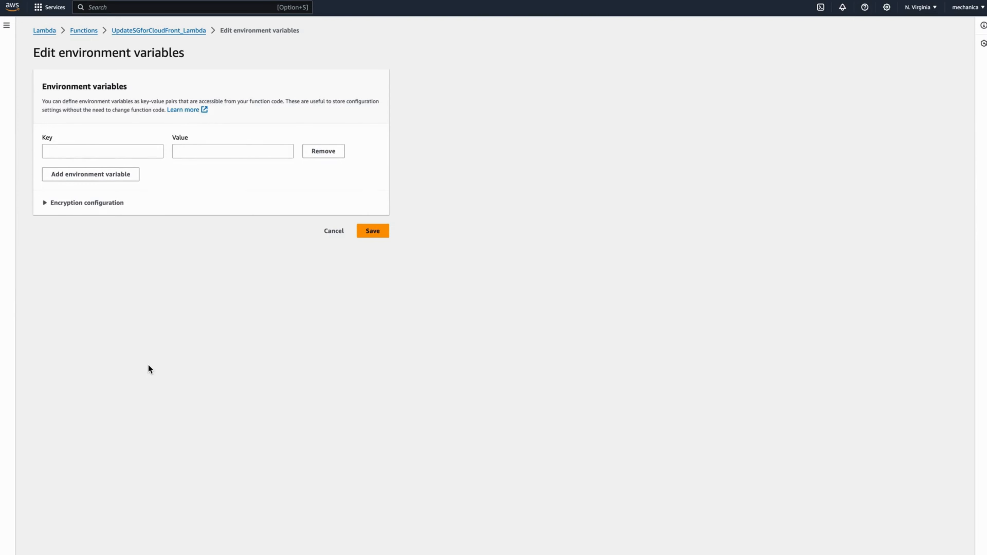
{"action": "left_click", "coordinate": [101, 151]}
{"action": "type", "text": "RE"}
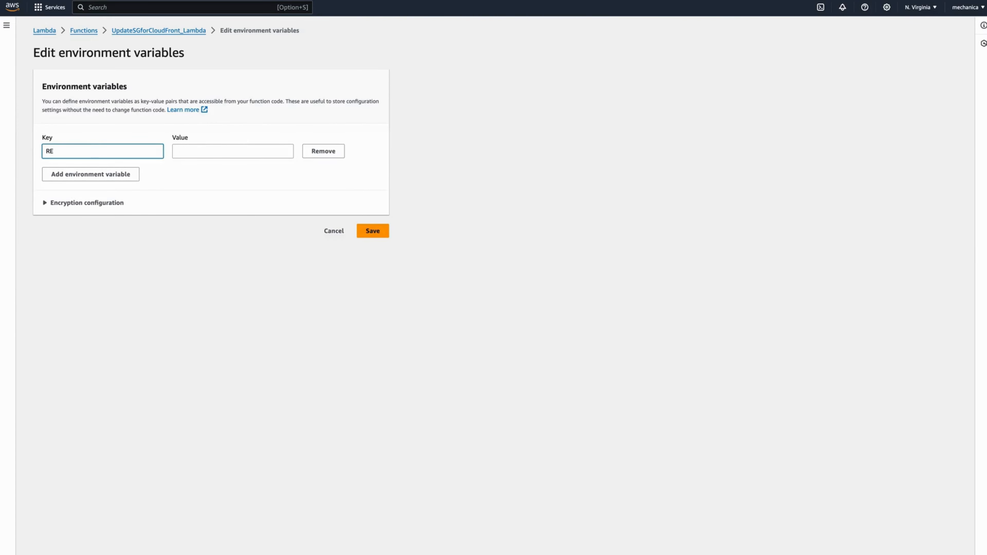
{"action": "type", "text": "GION"}
{"action": "left_click", "coordinate": [566, 119]}
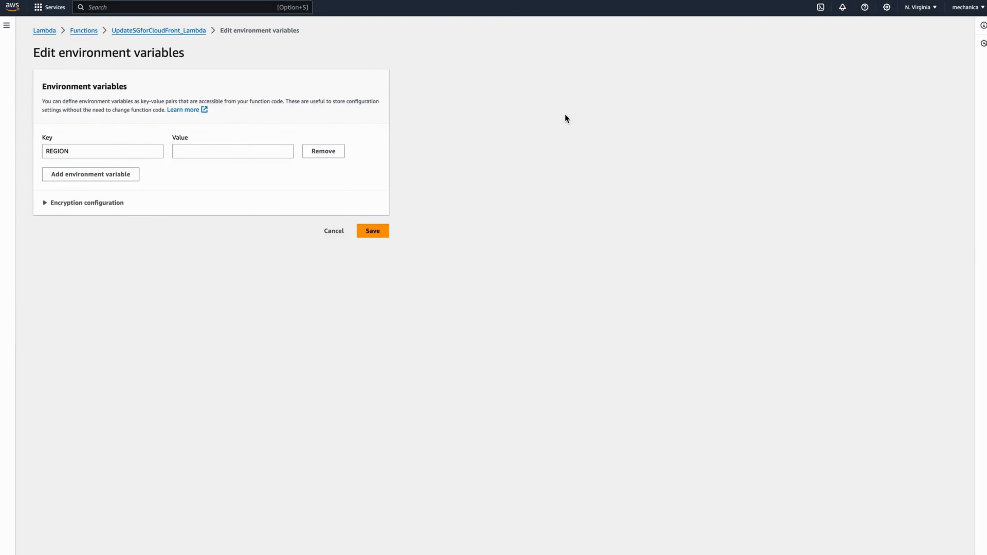
Step: Set the REGION variable's value to eu-west-1 and save the environment variables
{"action": "left_click", "coordinate": [212, 154]}
{"action": "type", "text": "eu"}
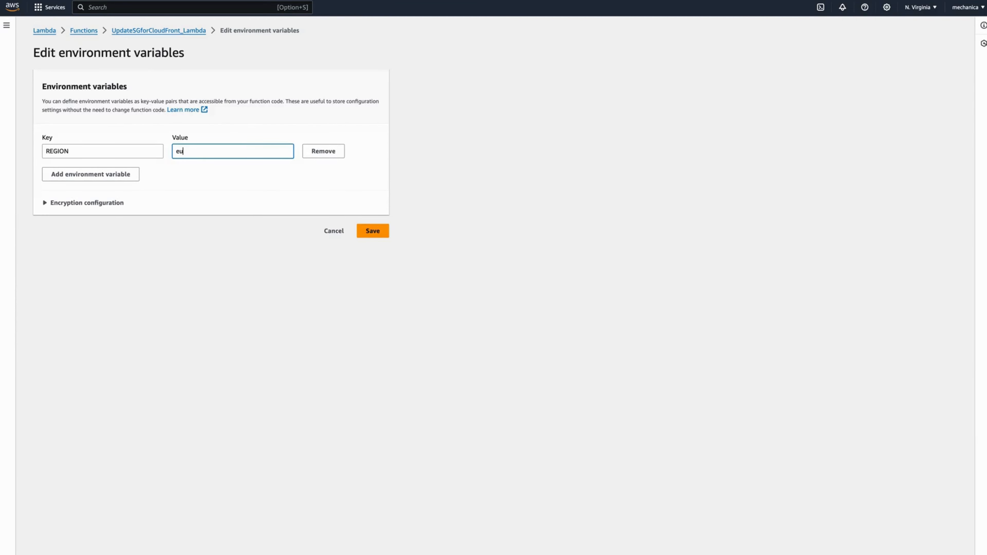
{"action": "type", "text": "-west-1"}
{"action": "left_click", "coordinate": [226, 289]}
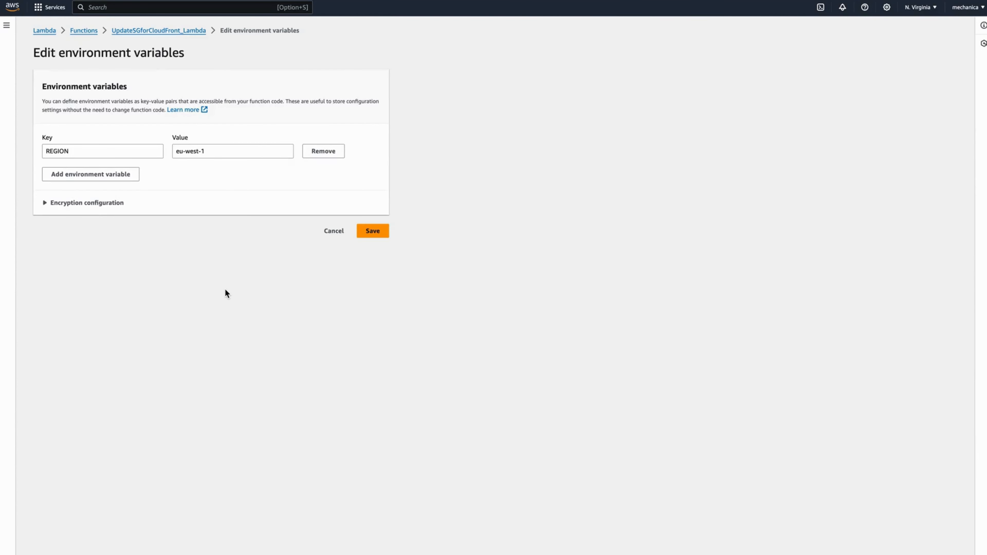
{"action": "left_click", "coordinate": [366, 232]}
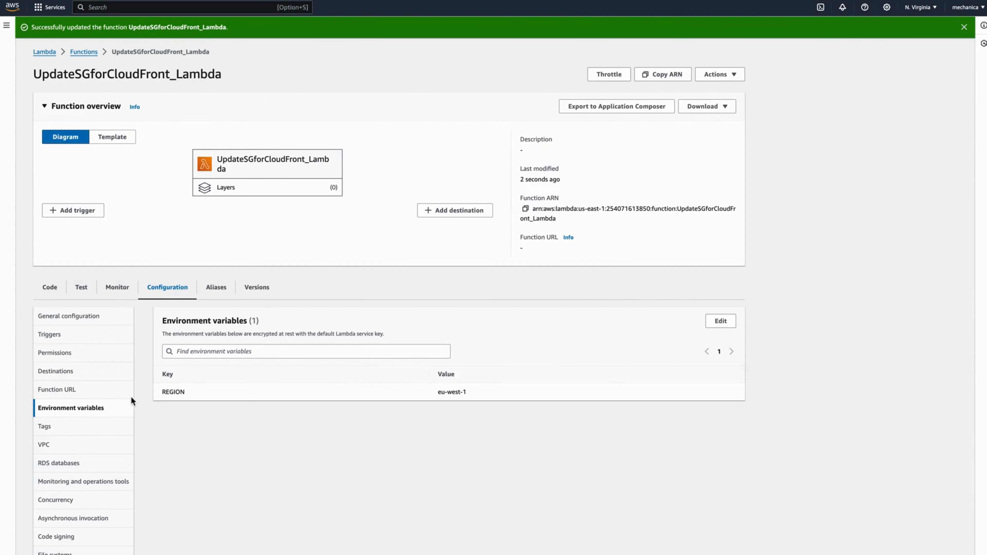
Step: Create and save a test event named TriggerSNS_Lambda, replacing its default JSON with the copied SNS notification record
{"action": "left_click", "coordinate": [81, 287]}
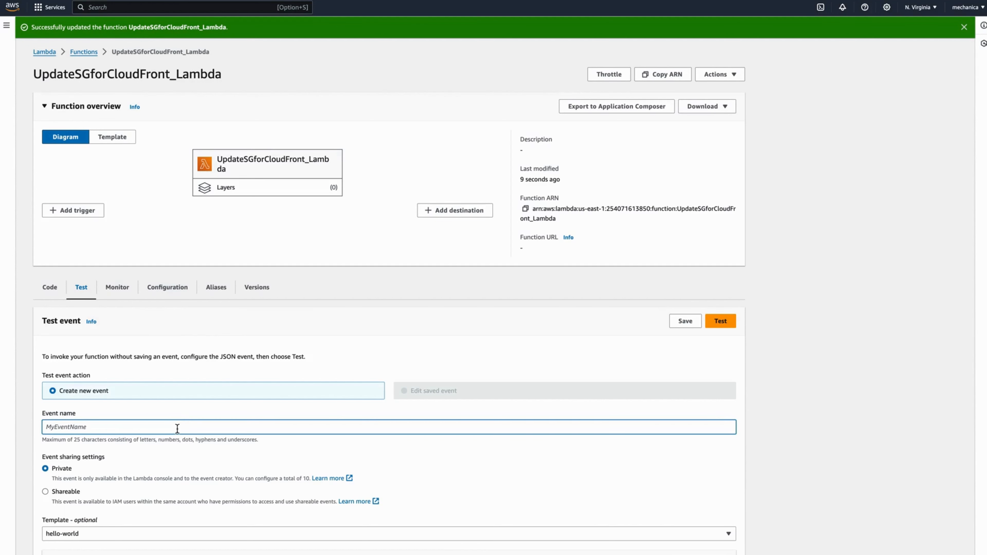
{"action": "type", "text": "TriggerSNS_Lambda"}
{"action": "scroll", "coordinate": [858, 374], "scroll_direction": "down", "scroll_amount": 7}
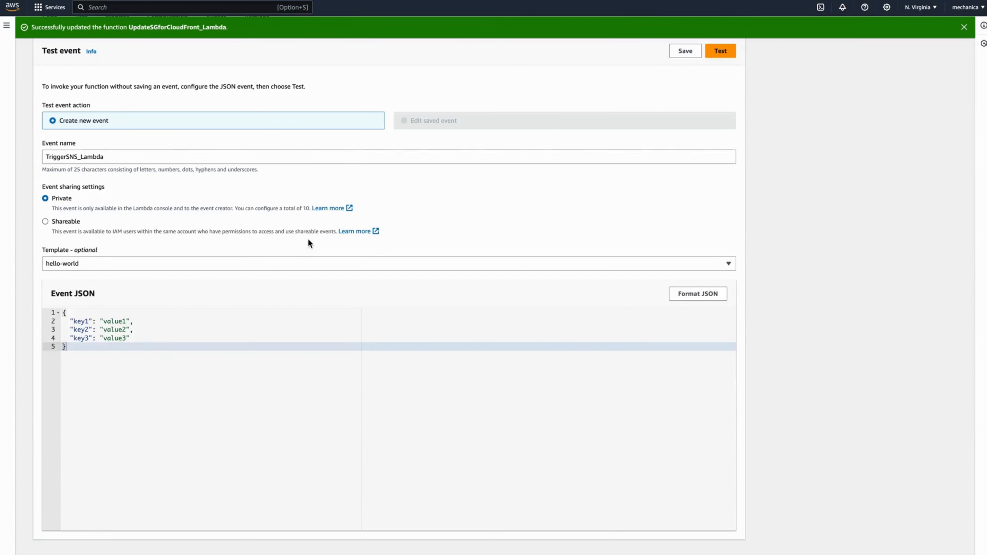
{"action": "left_click", "coordinate": [157, 368]}
{"action": "key", "text": "ctrl+a"}
{"action": "key", "text": "BackSpace"}
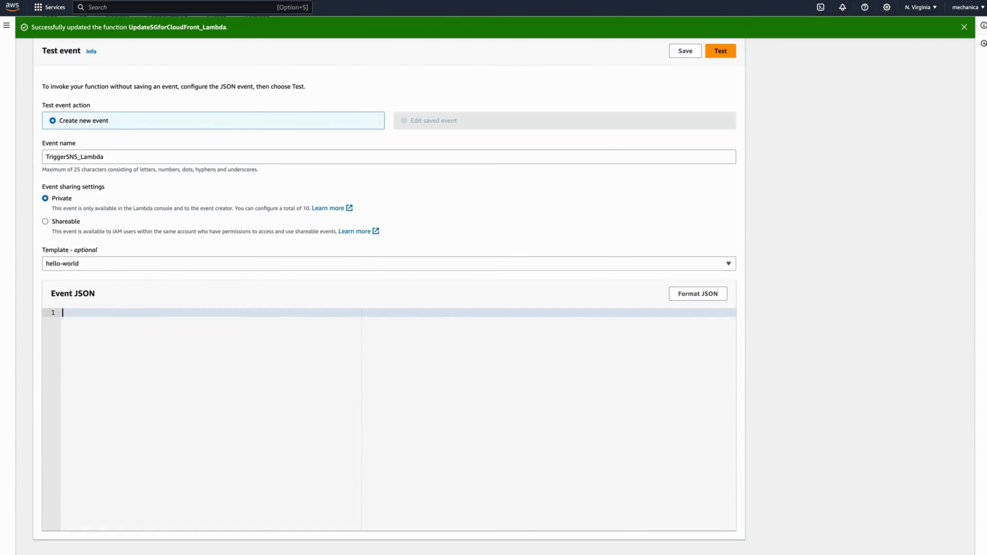
{"action": "key", "text": "ctrl+v"}
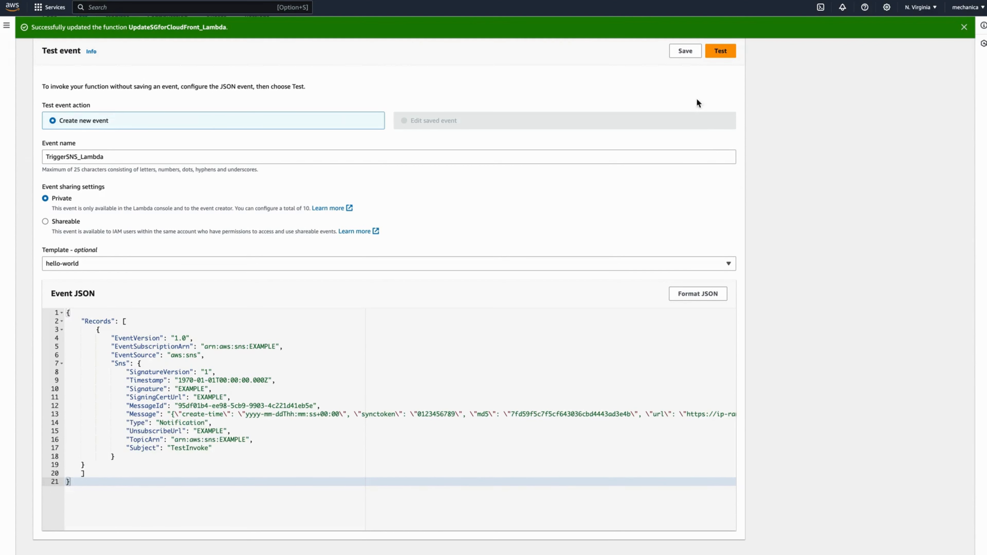
{"action": "left_click", "coordinate": [685, 51]}
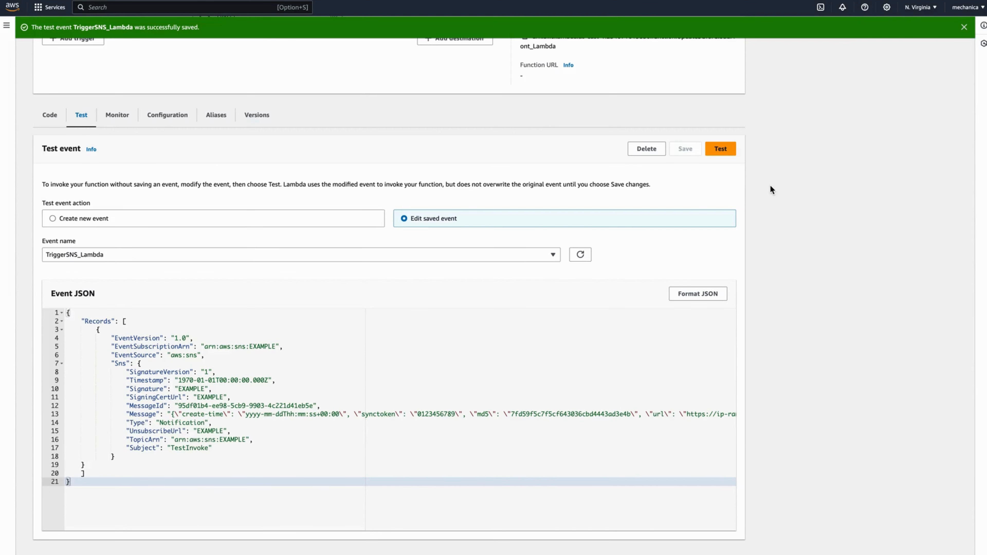
Step: Run the test event and copy the actual MD5 hash from the mismatch error in the execution details
{"action": "left_click", "coordinate": [720, 149]}
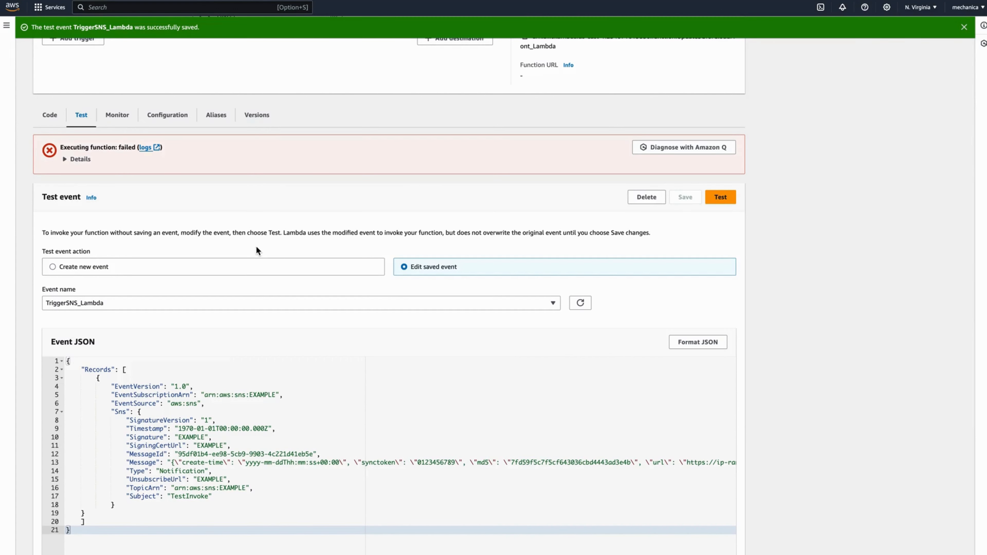
{"action": "left_click", "coordinate": [75, 162]}
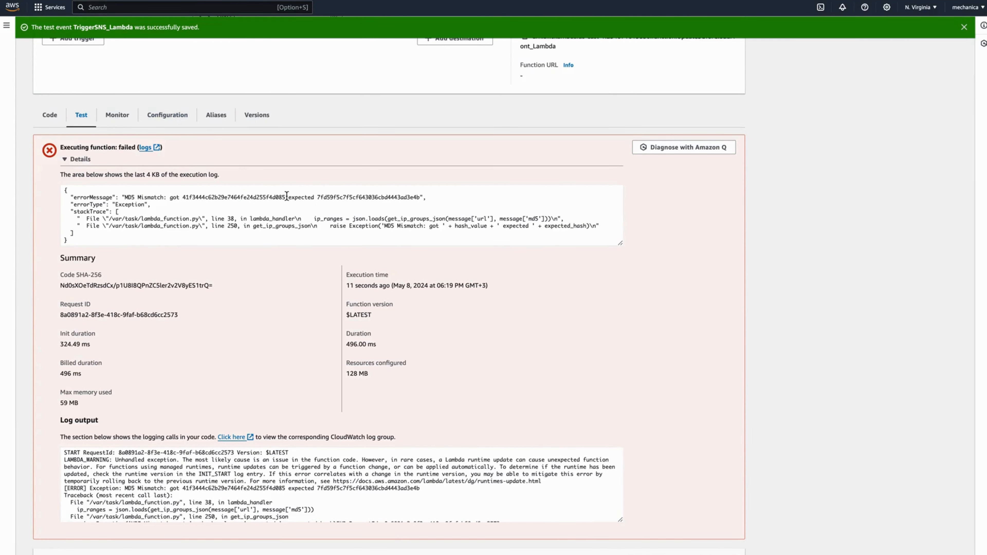
{"action": "left_click_drag", "start_coordinate": [287, 196], "coordinate": [183, 196]}
{"action": "key", "text": "super+c"}
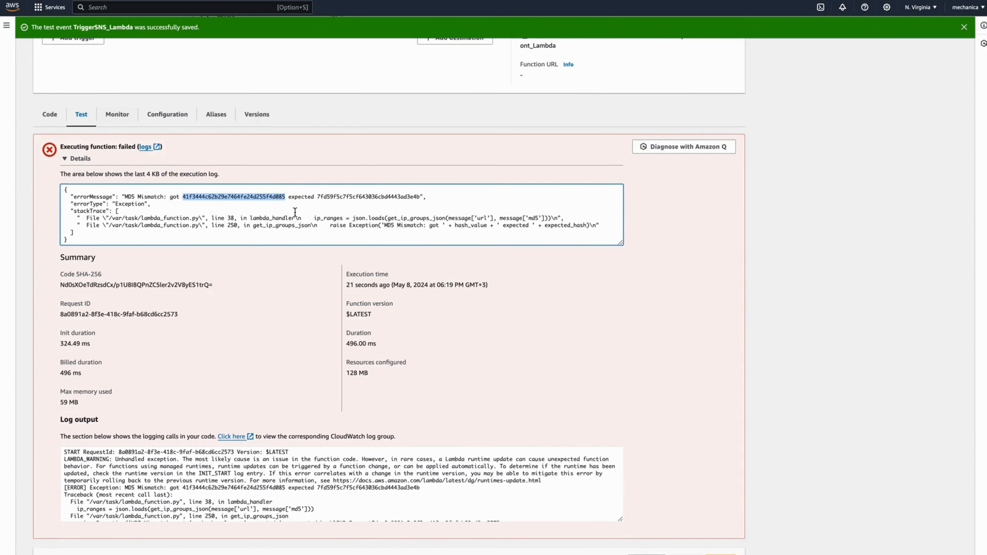
Step: Format the event JSON, replace the md5 value in its Message line with the copied hash, then save and rerun the test
{"action": "scroll", "coordinate": [294, 211], "scroll_direction": "down", "scroll_amount": 10}
{"action": "scroll", "coordinate": [302, 257], "scroll_direction": "down", "scroll_amount": 1}
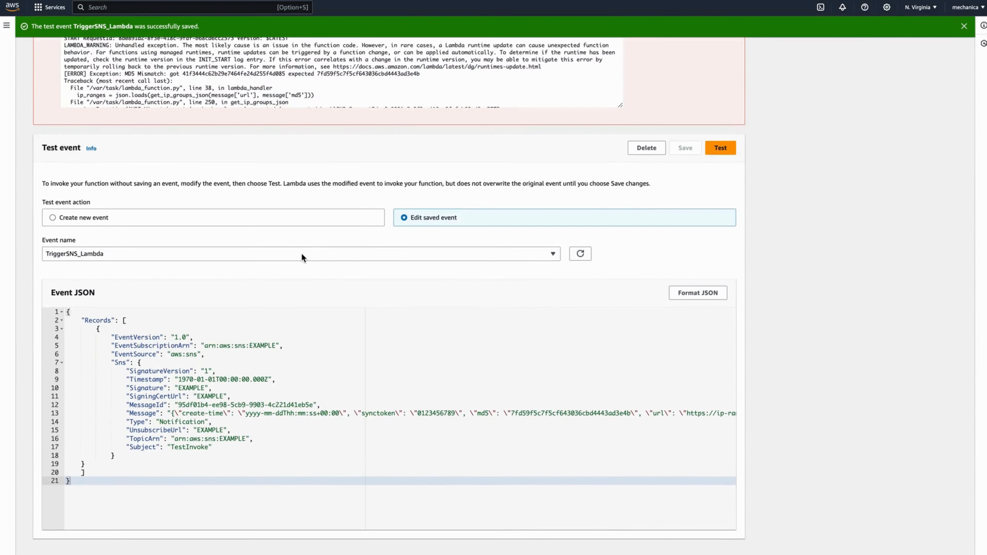
{"action": "left_click", "coordinate": [692, 296]}
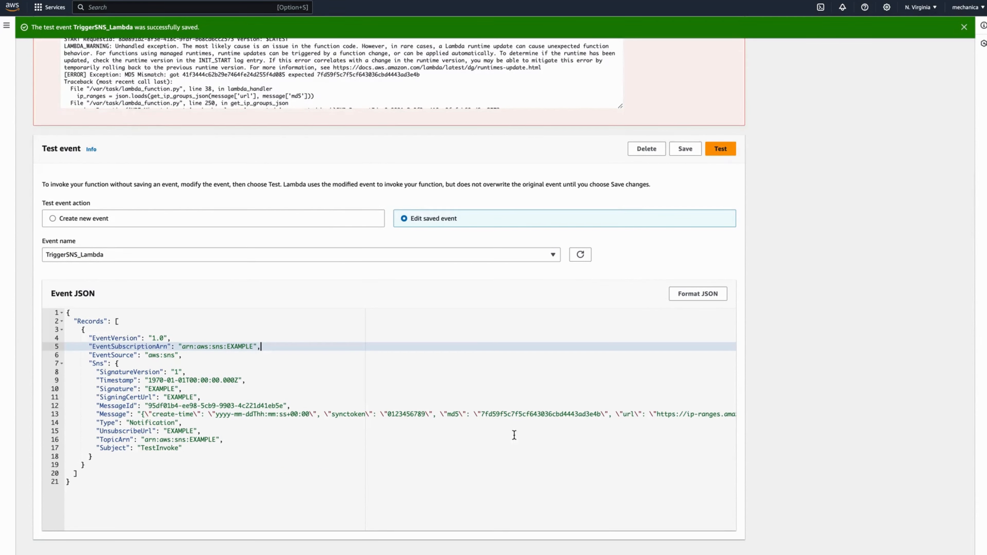
{"action": "left_click_drag", "start_coordinate": [600, 414], "coordinate": [481, 413]}
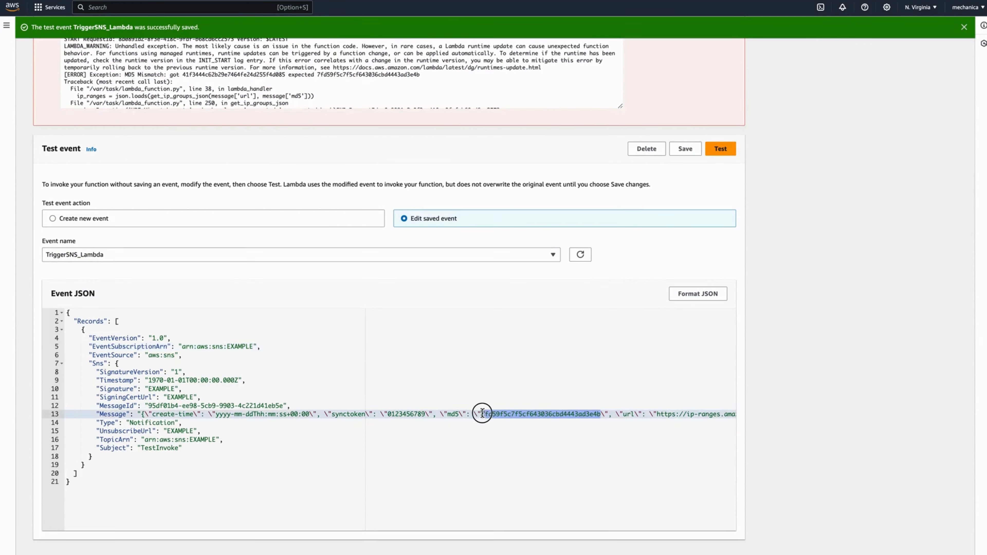
{"action": "key", "text": "BackSpace"}
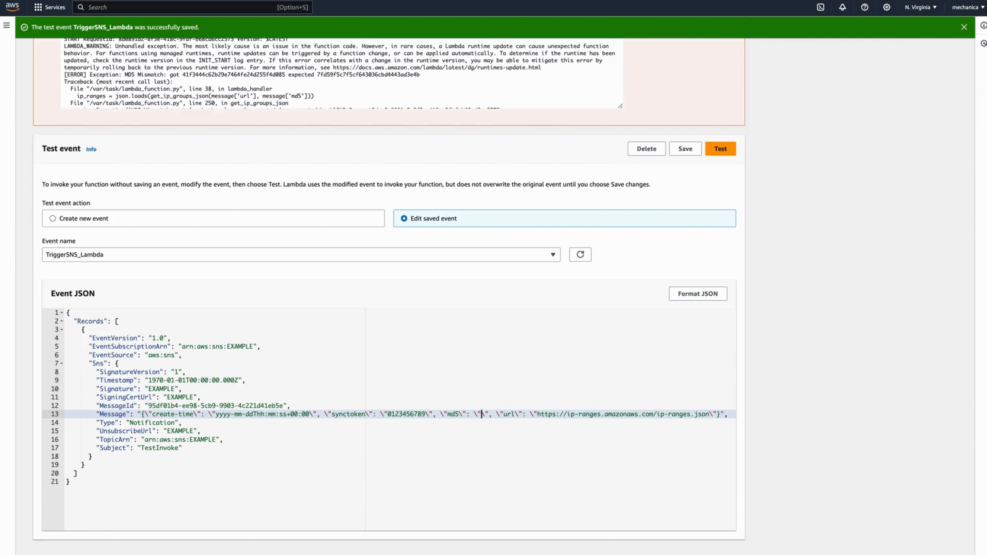
{"action": "key", "text": "super+v"}
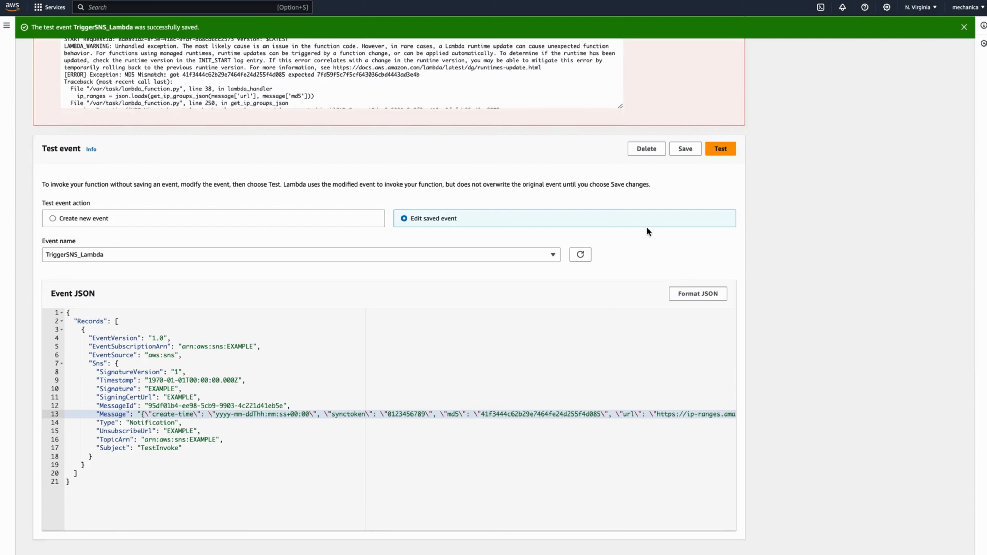
{"action": "left_click", "coordinate": [684, 149]}
{"action": "left_click", "coordinate": [720, 150]}
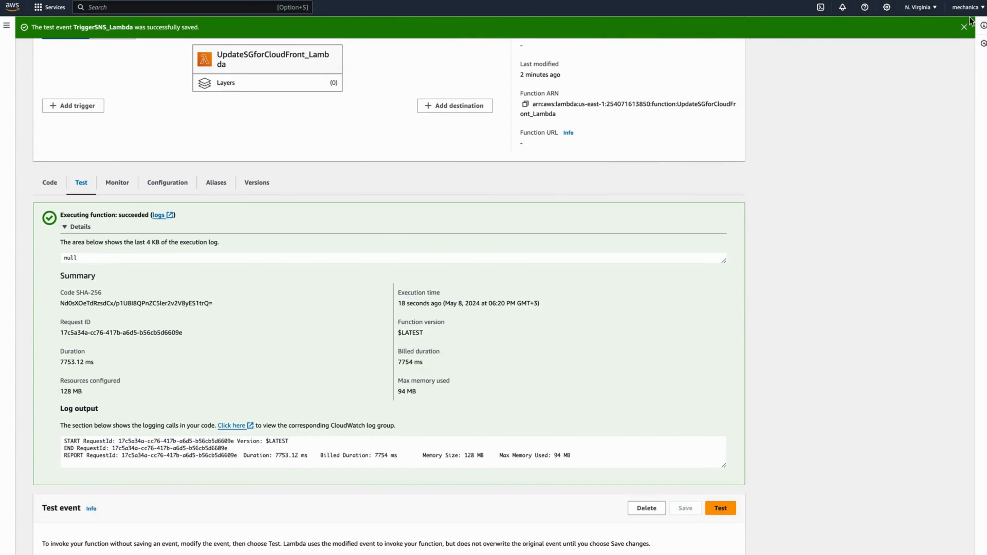
{"action": "left_click", "coordinate": [966, 12]}
{"action": "left_click", "coordinate": [826, 59]}
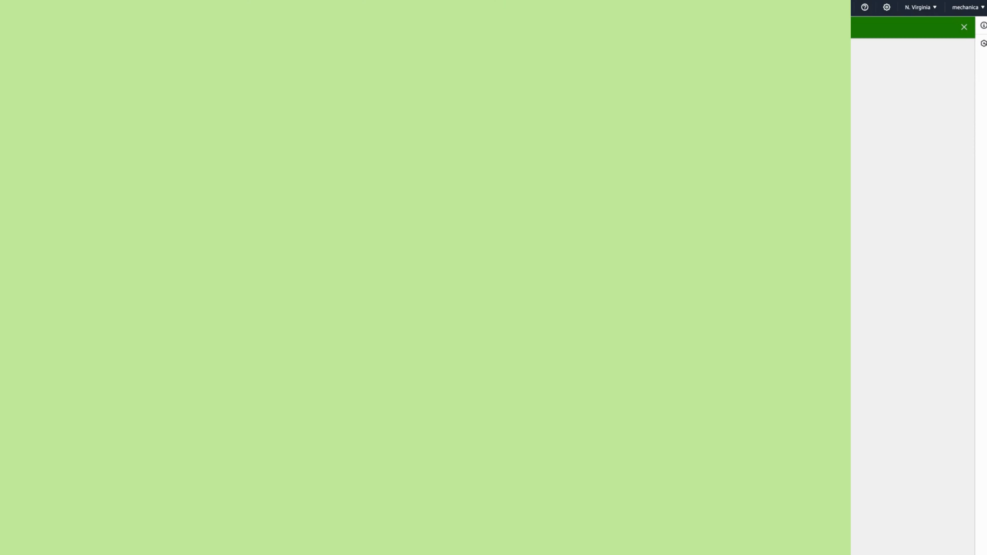
Step: Go to the EC2 security groups list and switch the region to Europe (Ireland), eu-west-1
{"action": "left_click", "coordinate": [39, 7]}
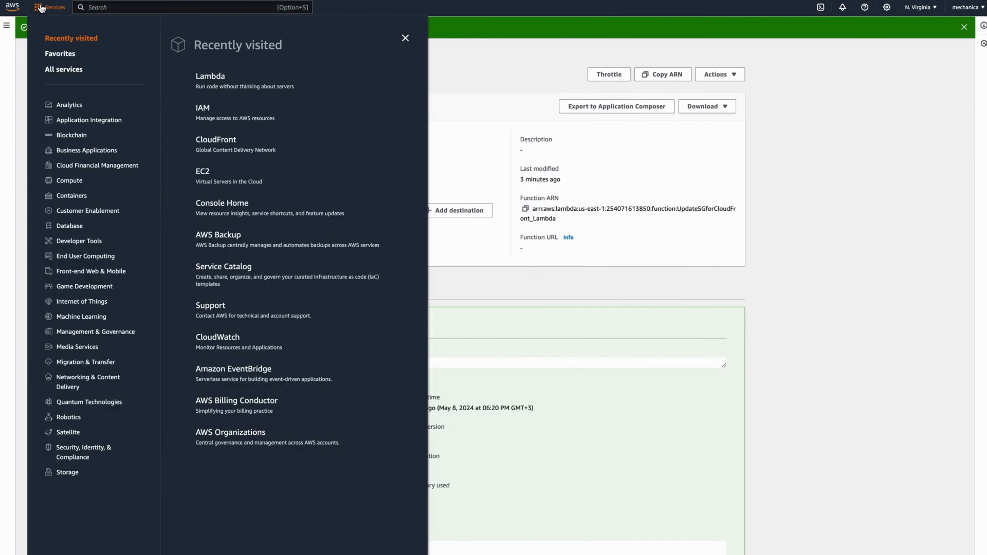
{"action": "left_click", "coordinate": [203, 172]}
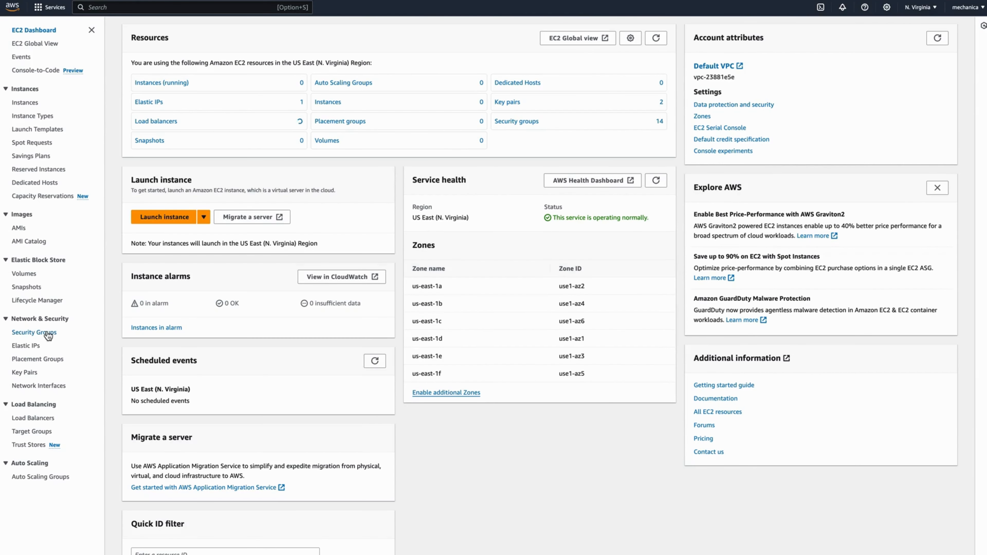
{"action": "left_click", "coordinate": [46, 331]}
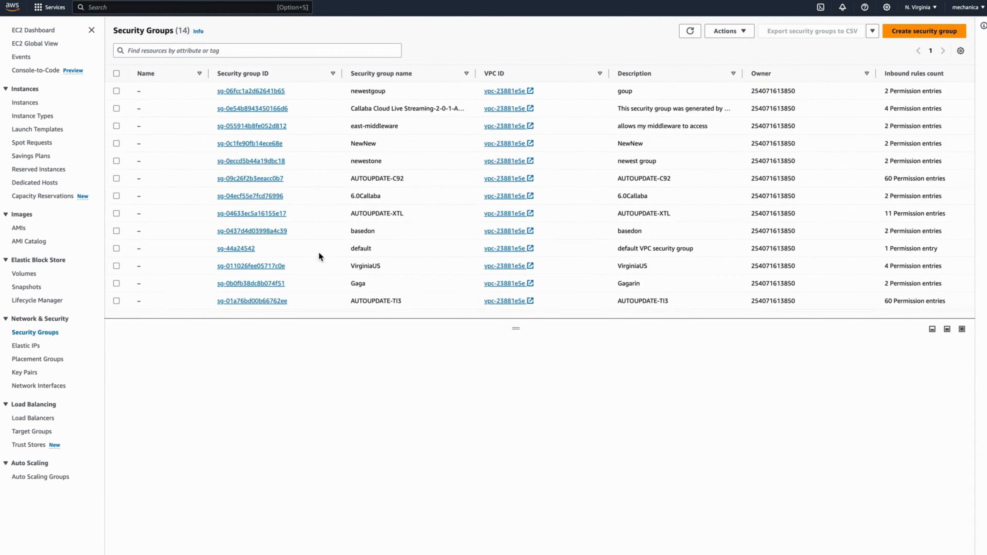
{"action": "left_click", "coordinate": [919, 7]}
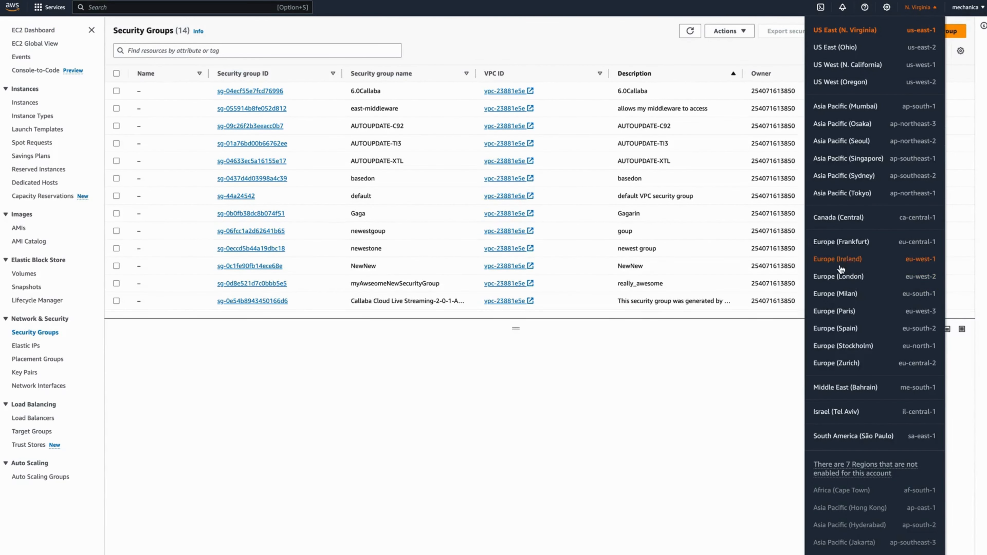
{"action": "left_click", "coordinate": [845, 259]}
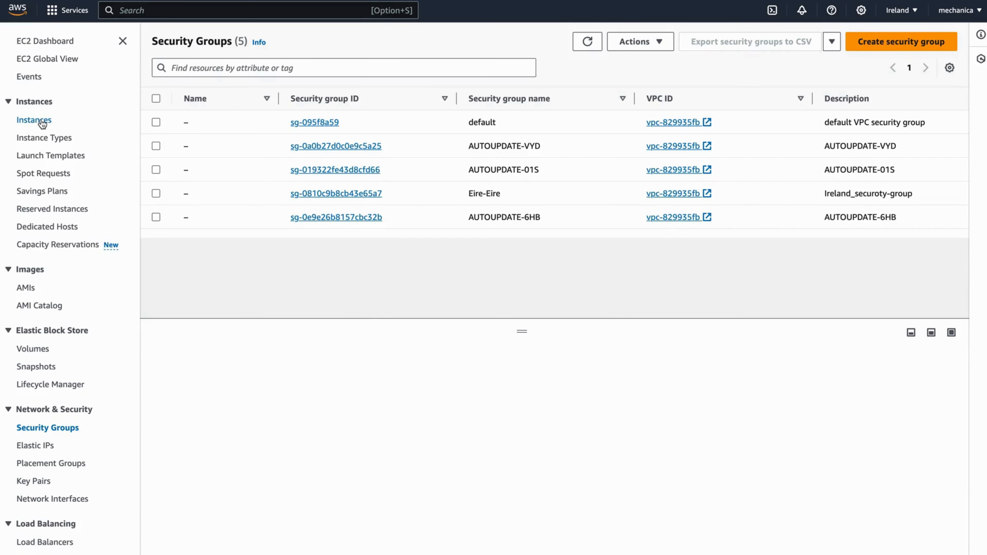
Step: Add AUTOUPDATE-VYD to the associated security groups of the running c5.xlarge instance
{"action": "left_click", "coordinate": [34, 120]}
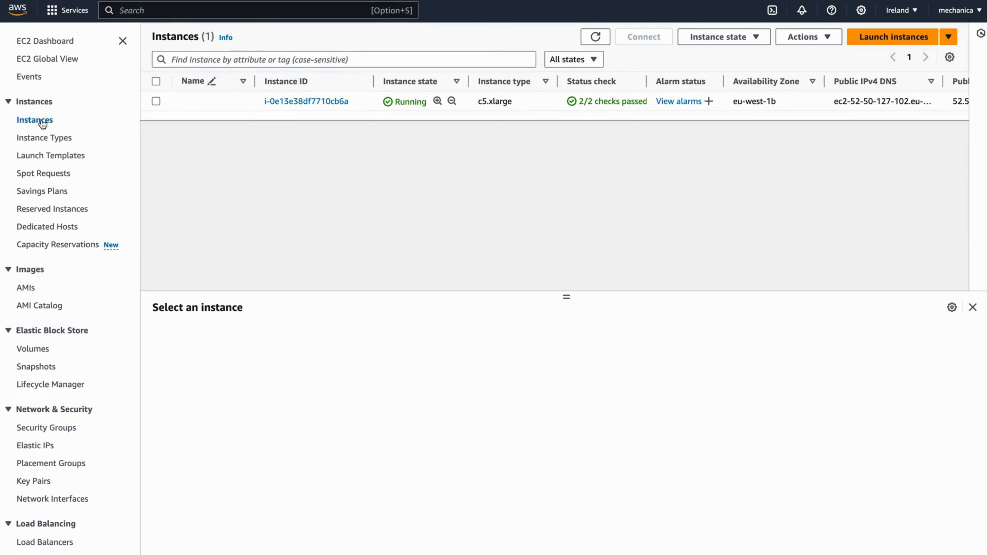
{"action": "left_click", "coordinate": [156, 101]}
{"action": "left_click", "coordinate": [801, 40]}
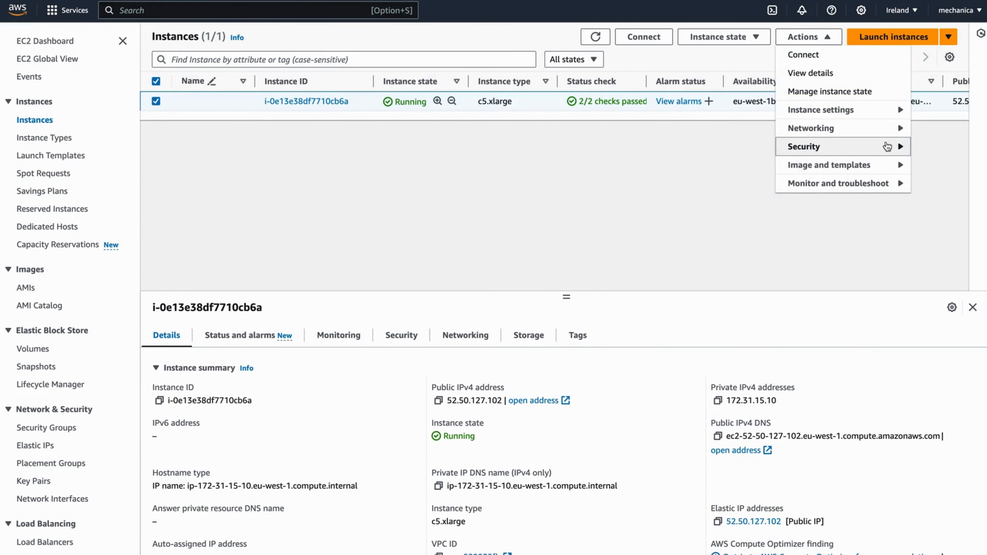
{"action": "left_click", "coordinate": [901, 147]}
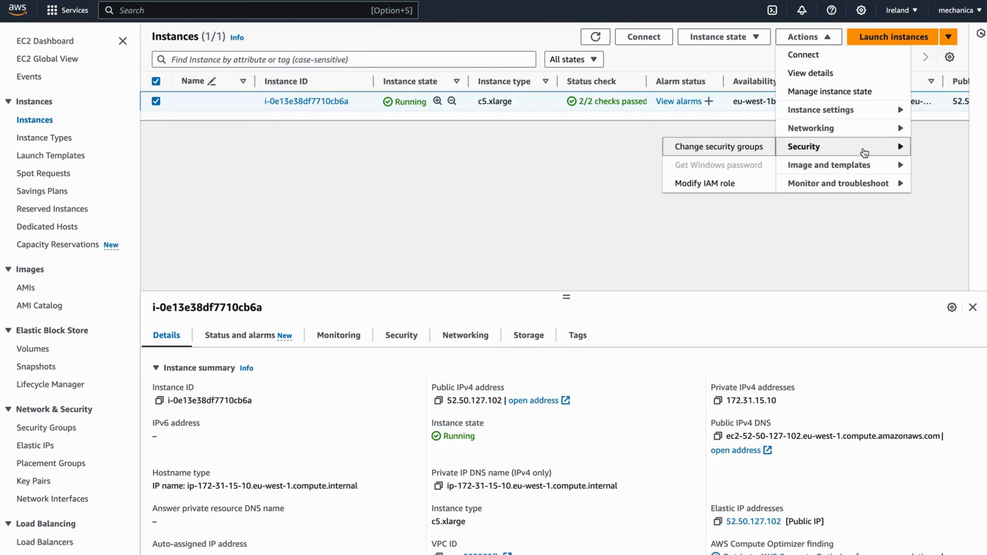
{"action": "left_click", "coordinate": [745, 151]}
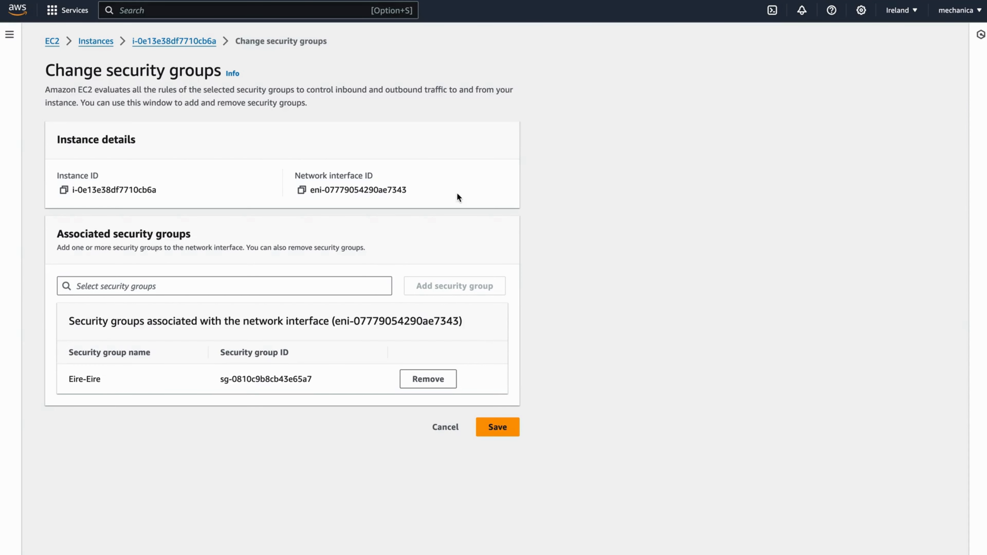
{"action": "left_click", "coordinate": [162, 281]}
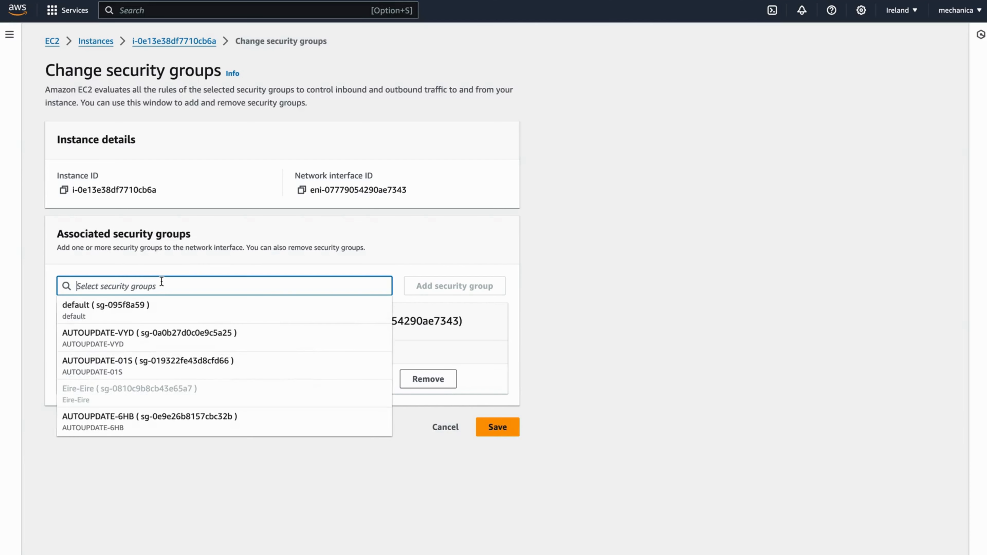
{"action": "left_click", "coordinate": [170, 329]}
{"action": "left_click", "coordinate": [446, 286]}
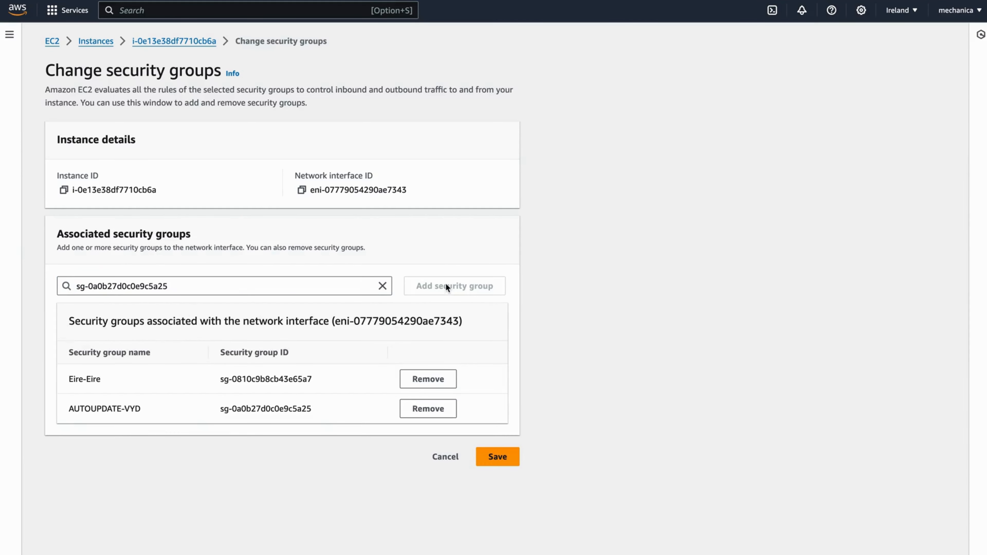
Step: Add AUTOUPDATE-01S and AUTOUPDATE-6HB to the instance's associated security groups and save the change
{"action": "left_click", "coordinate": [225, 287]}
{"action": "left_click_drag", "start_coordinate": [214, 287], "coordinate": [22, 280]}
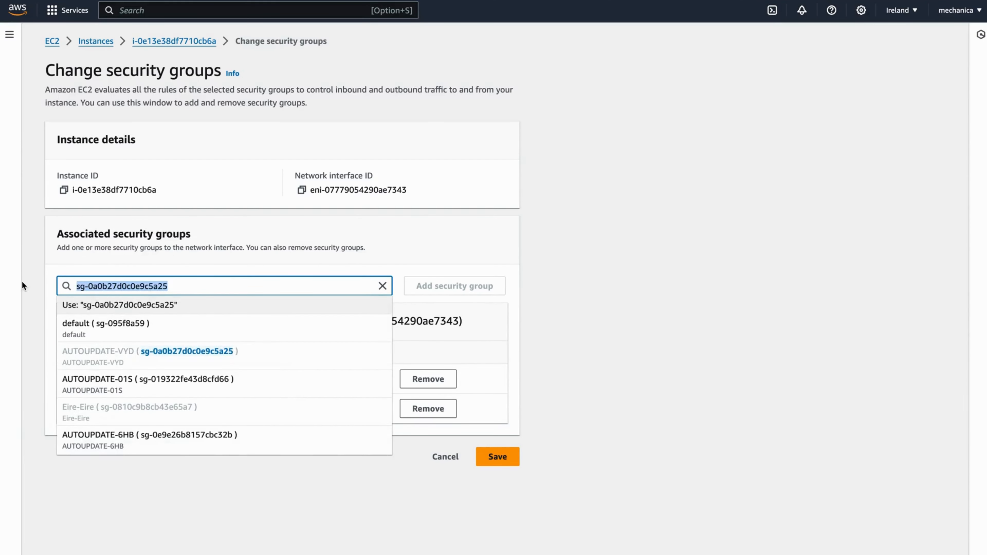
{"action": "key", "text": "BackSpace"}
{"action": "left_click", "coordinate": [140, 365]}
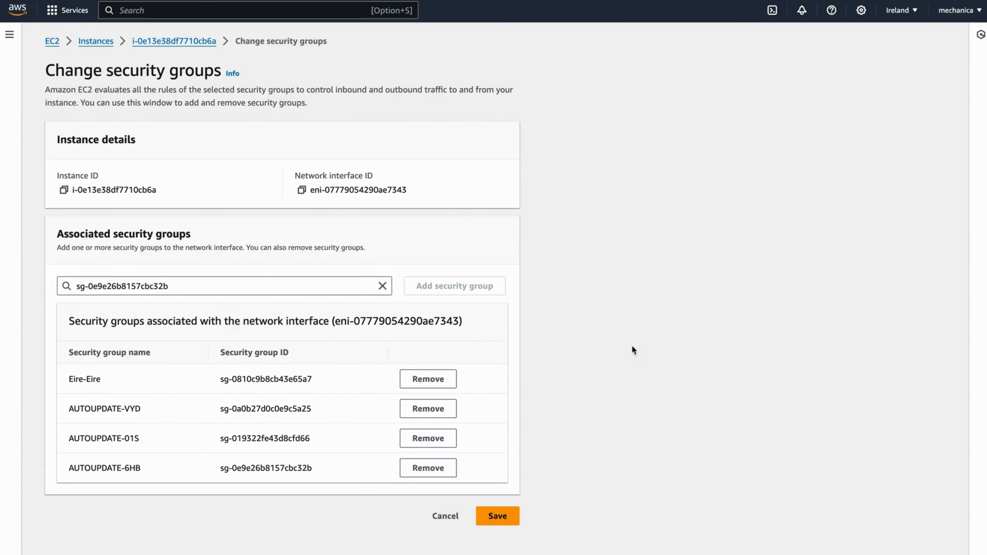
{"action": "left_click", "coordinate": [509, 510]}
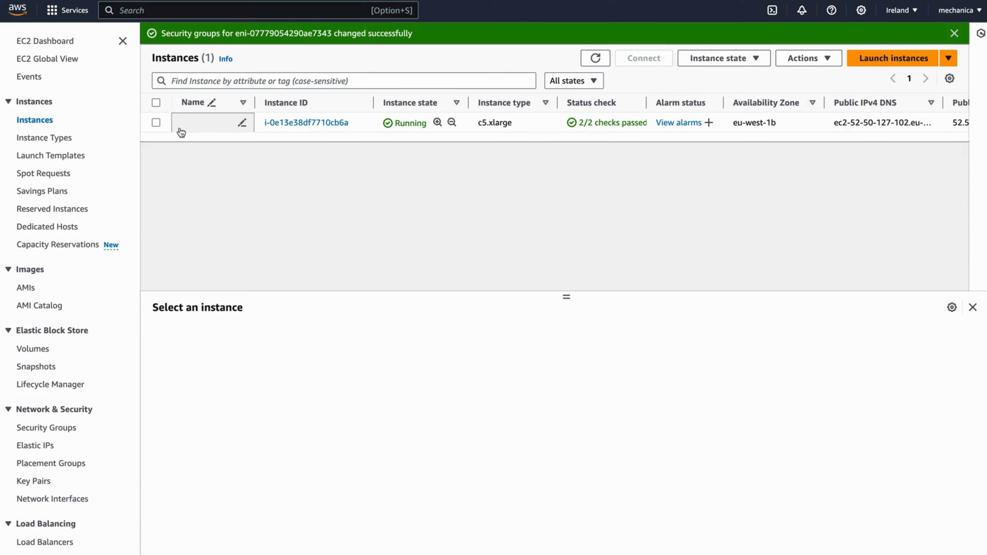
Step: From the running instance's security details, go to the Eire-Eire security group and start editing its inbound rules
{"action": "left_click", "coordinate": [156, 122]}
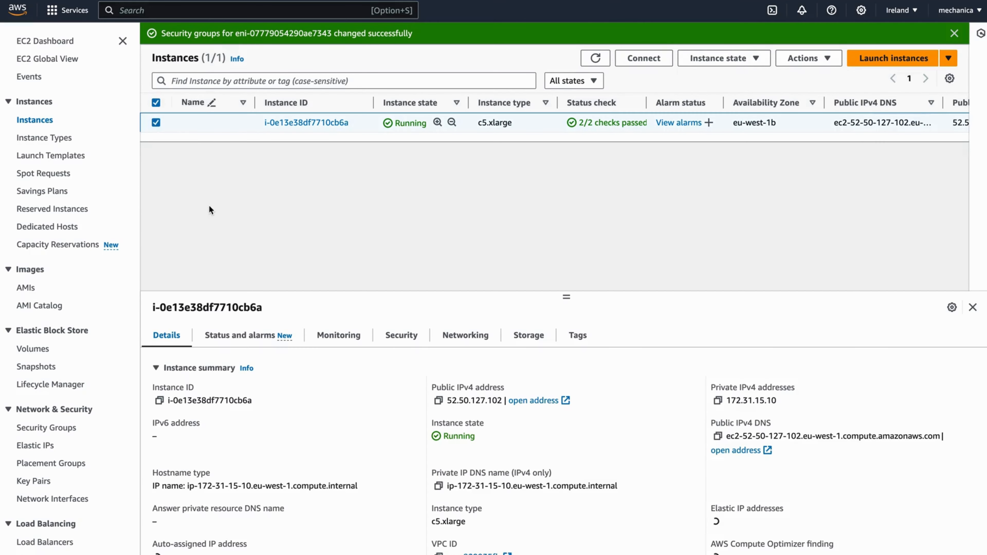
{"action": "left_click", "coordinate": [400, 336]}
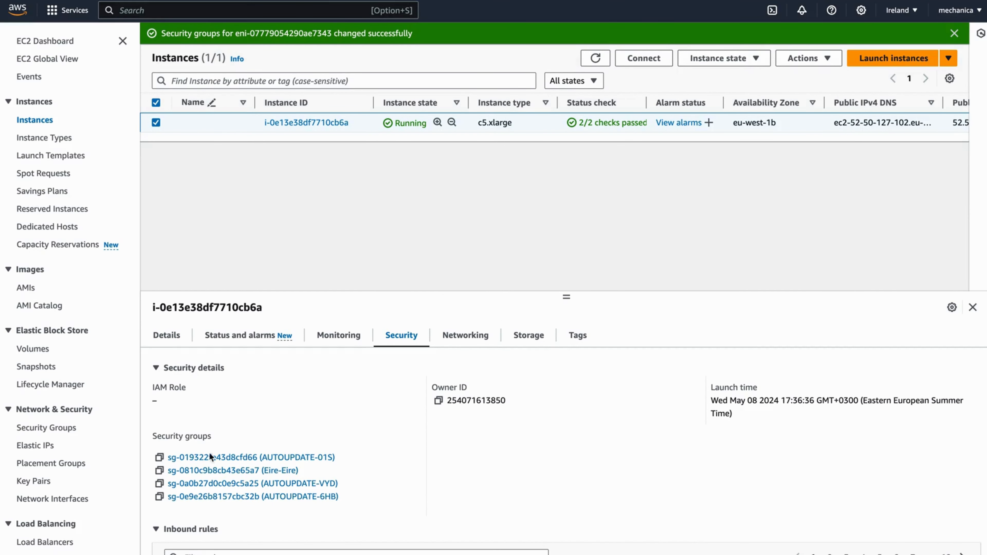
{"action": "left_click", "coordinate": [201, 471]}
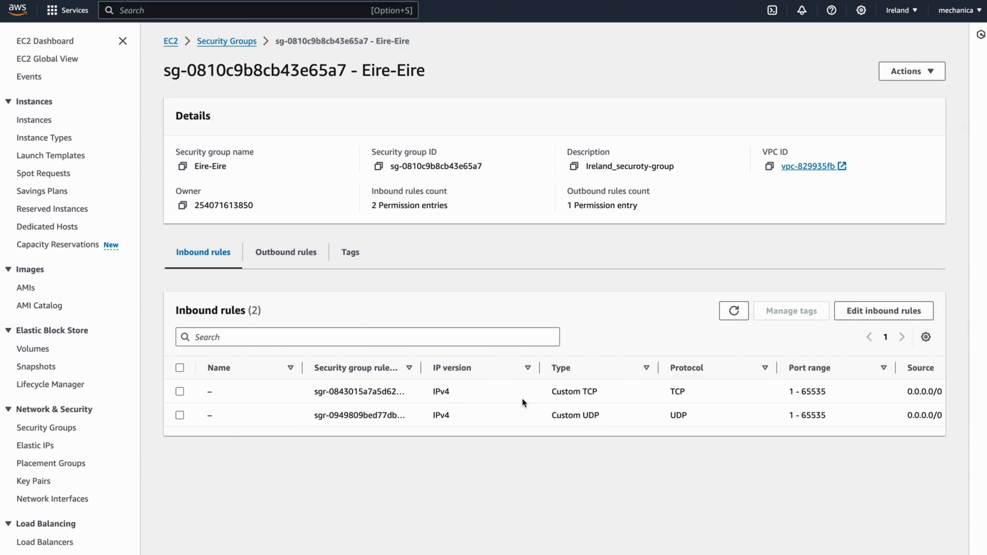
{"action": "left_click", "coordinate": [886, 309]}
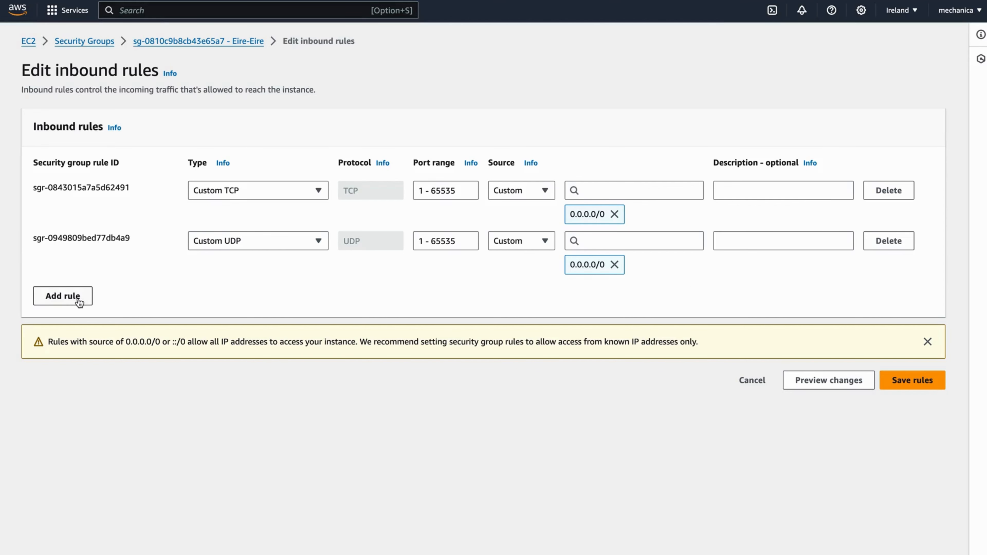
Step: Add a Custom UDP inbound rule for port 1935 with source 0.0.0.0/0
{"action": "left_click", "coordinate": [62, 296]}
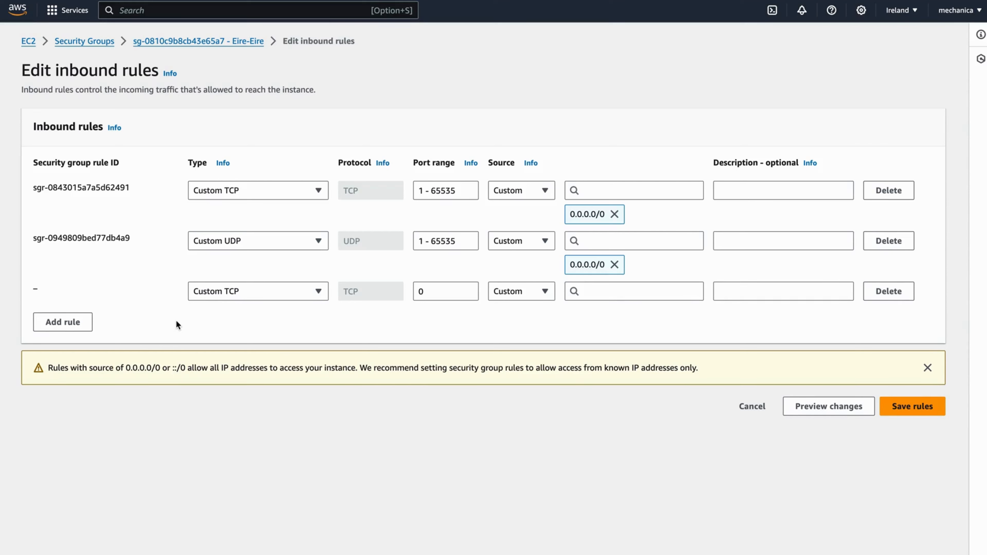
{"action": "left_click", "coordinate": [228, 290]}
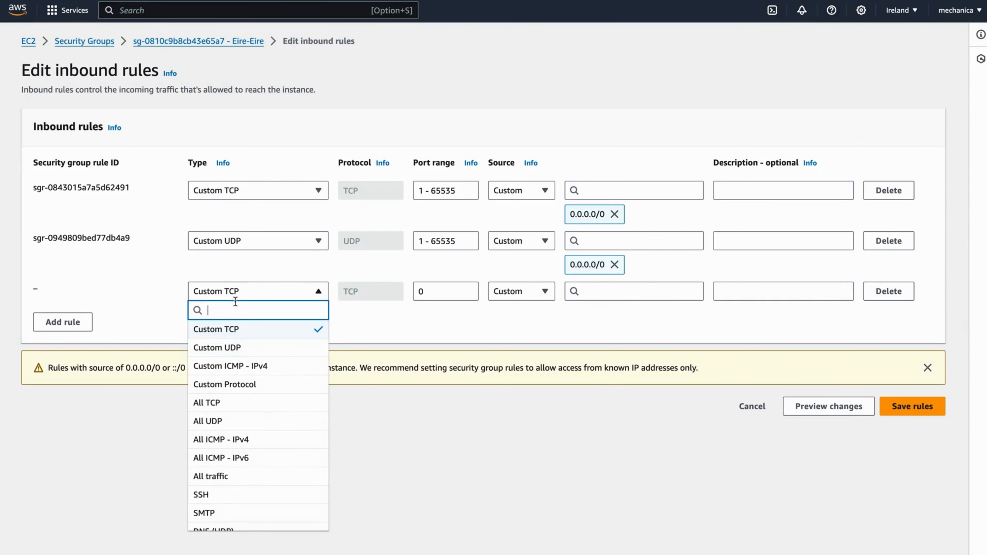
{"action": "left_click", "coordinate": [232, 346]}
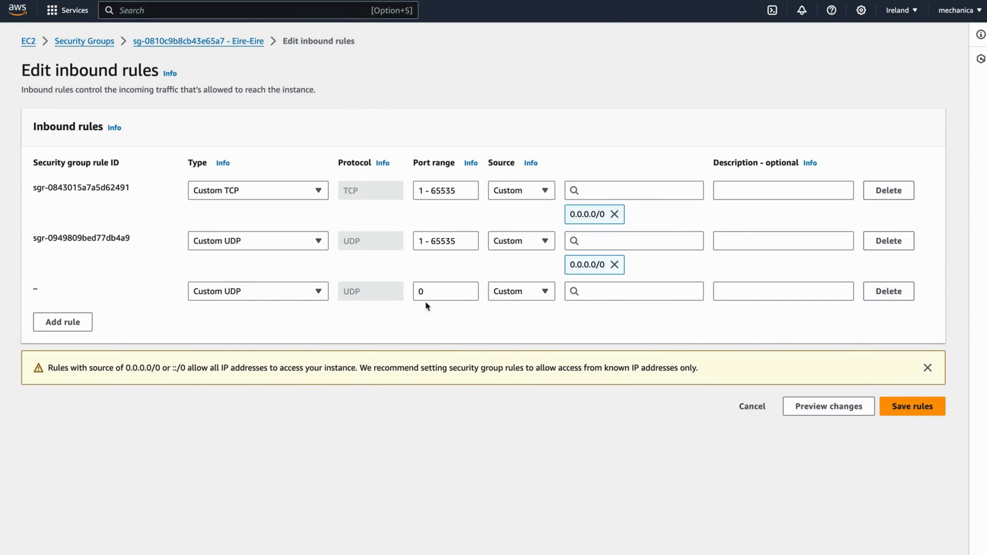
{"action": "left_click", "coordinate": [440, 291]}
{"action": "key", "text": "BackSpace"}
{"action": "type", "text": "1935"}
{"action": "key", "text": "Tab"}
{"action": "key", "text": "Tab"}
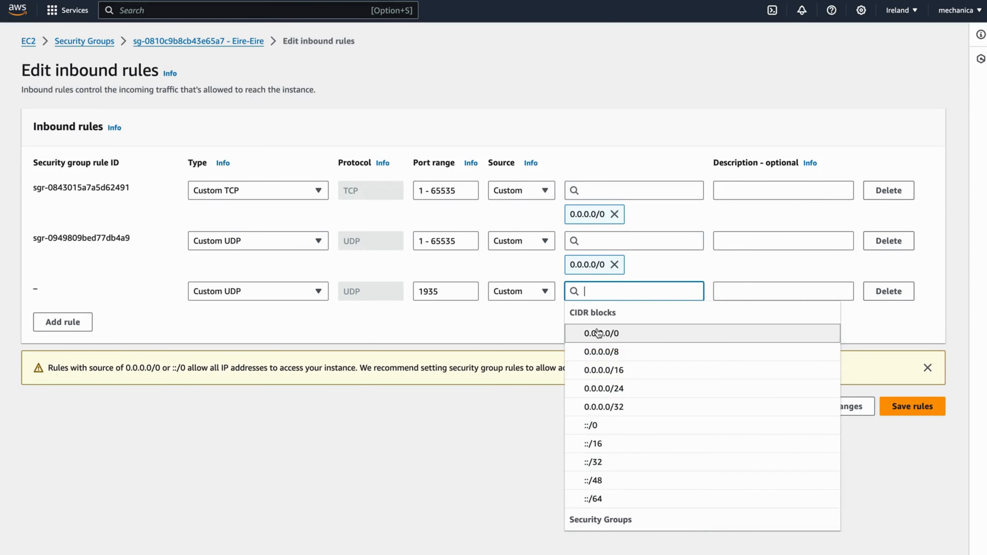
{"action": "left_click", "coordinate": [598, 333]}
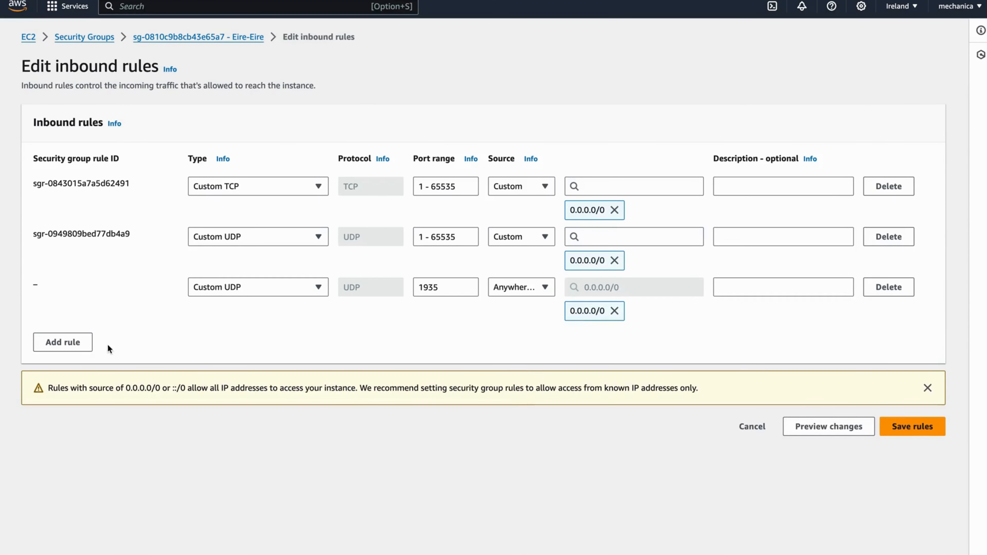
Step: Add a Custom TCP inbound rule for port 1945 with source 0.0.0.0/0 and save the rules
{"action": "left_click", "coordinate": [51, 342]}
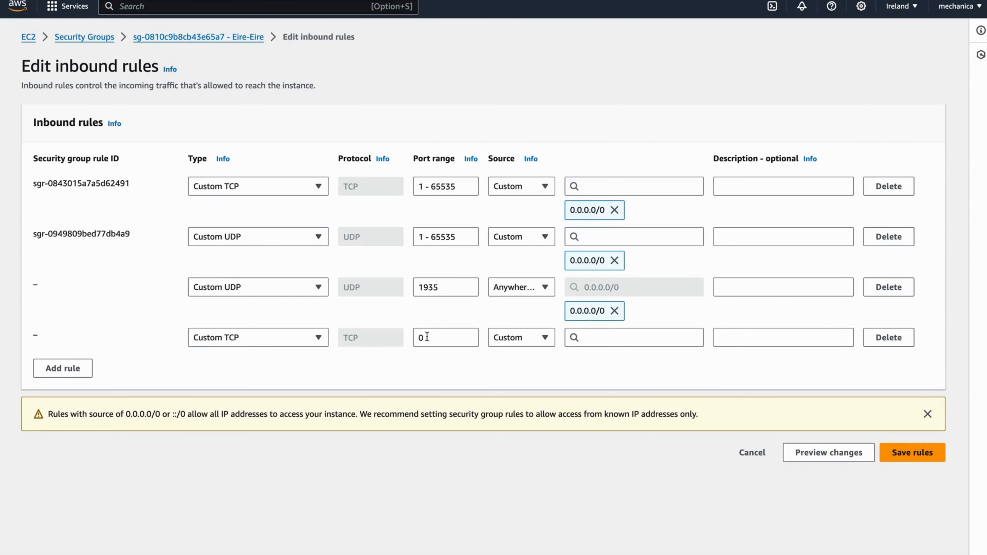
{"action": "double_click", "coordinate": [427, 337]}
{"action": "type", "text": "1945"}
{"action": "left_click", "coordinate": [613, 338]}
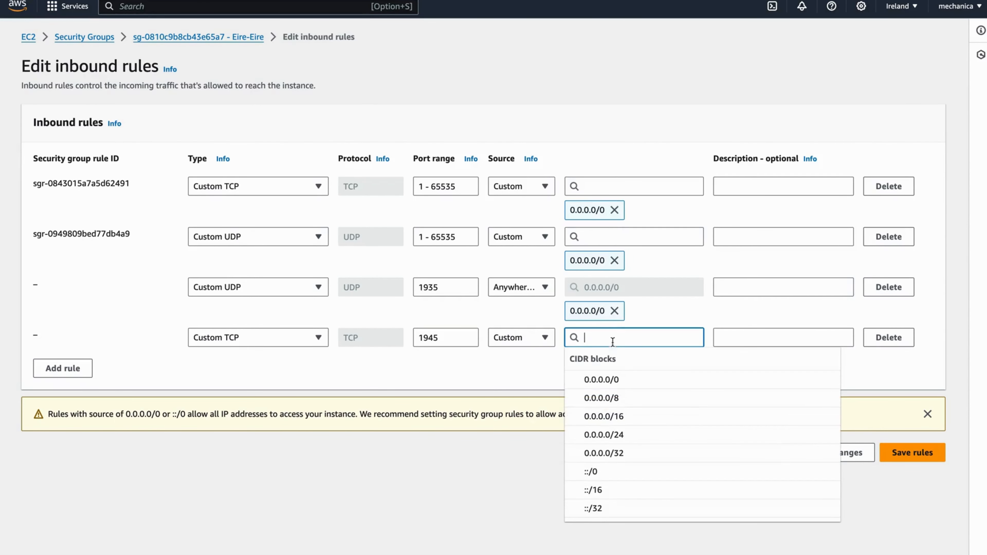
{"action": "left_click", "coordinate": [679, 378]}
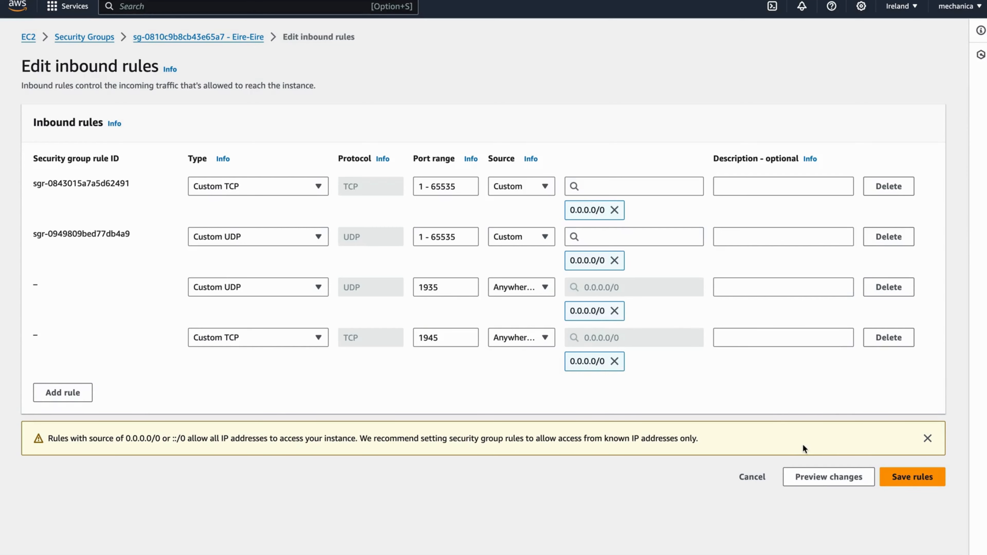
{"action": "left_click", "coordinate": [898, 476]}
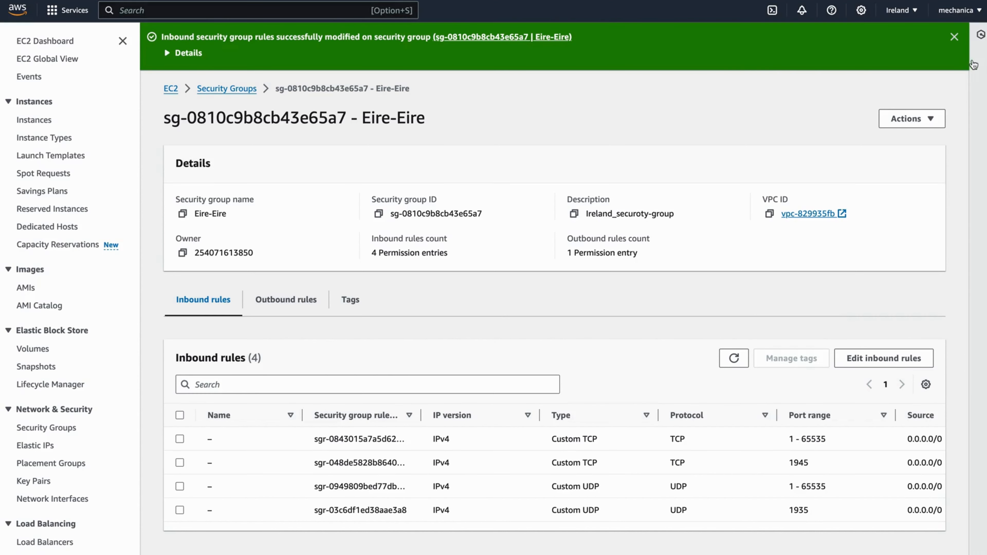
Step: Create a root user access key from the account's security credentials and download it as a .csv file
{"action": "left_click", "coordinate": [955, 10]}
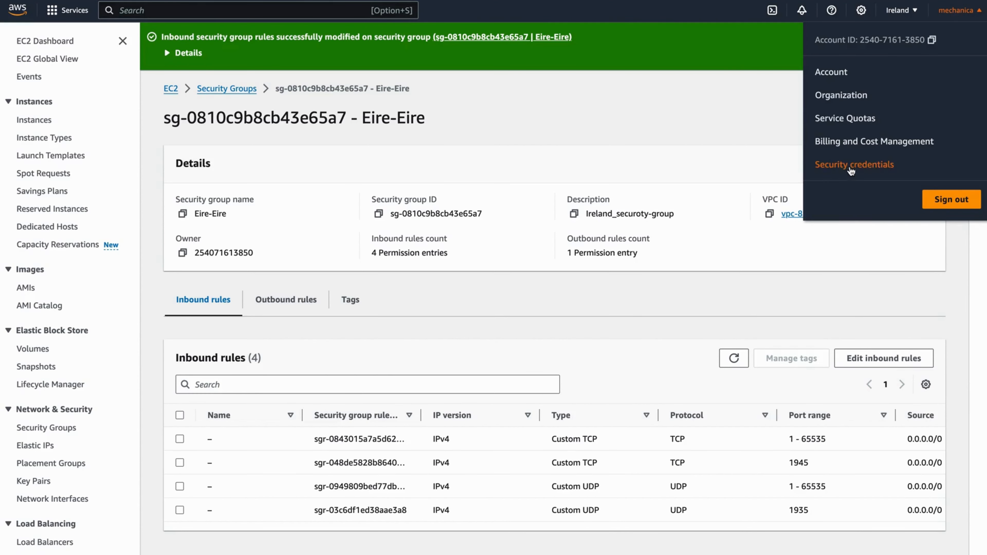
{"action": "left_click", "coordinate": [838, 165]}
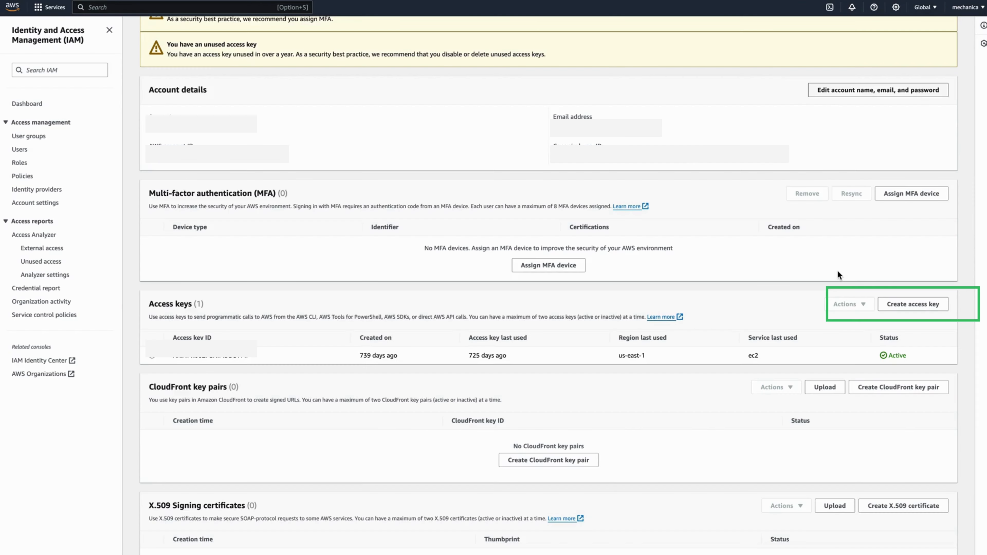
{"action": "left_click", "coordinate": [901, 307]}
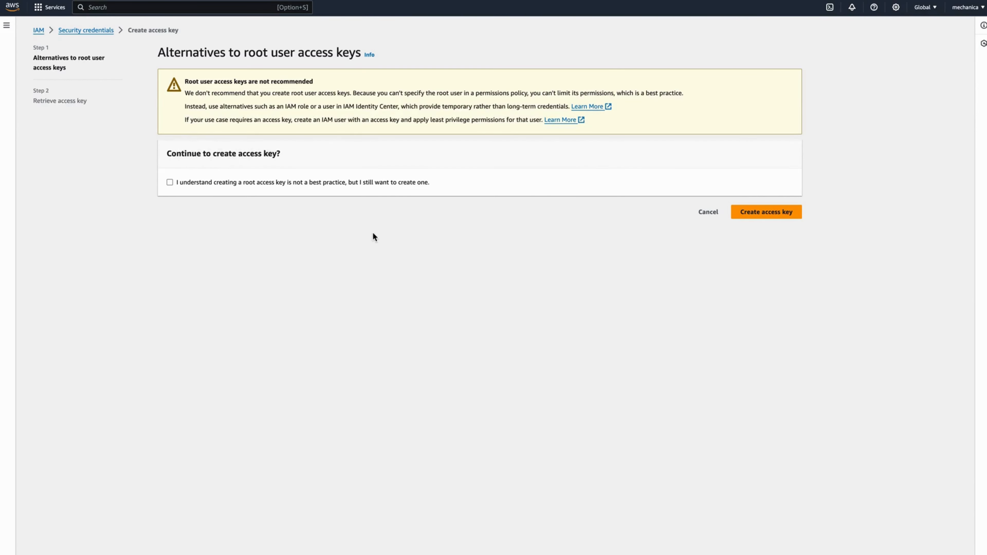
{"action": "left_click", "coordinate": [368, 182]}
{"action": "left_click", "coordinate": [750, 213]}
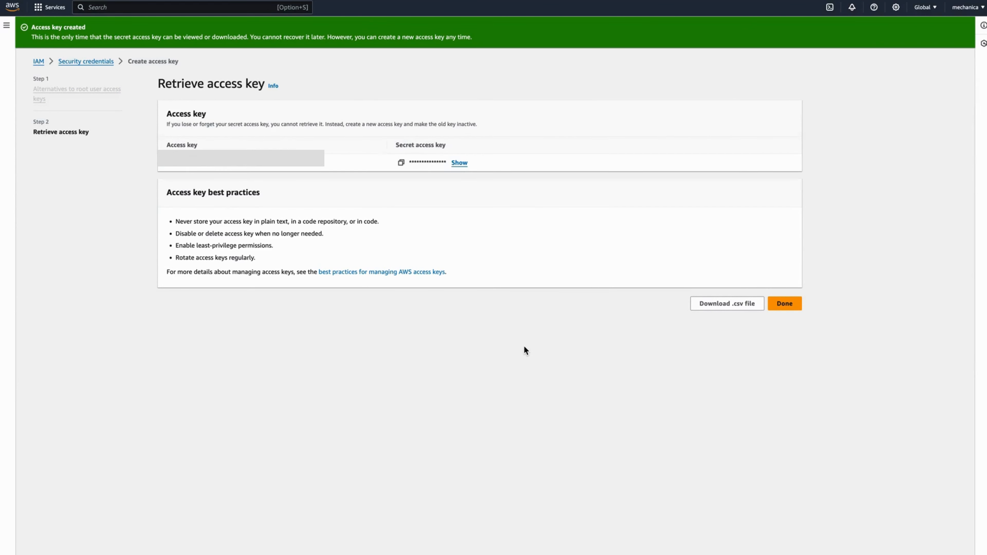
{"action": "left_click", "coordinate": [706, 304]}
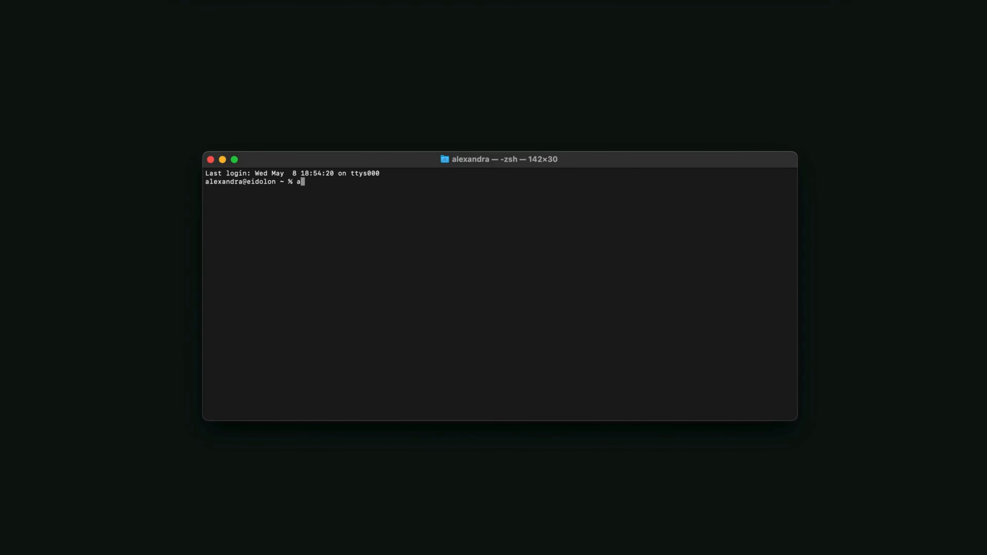
Step: In the terminal, run aws configure and enter the AWS access key ID and secret access key
{"action": "type", "text": "aws conf"}
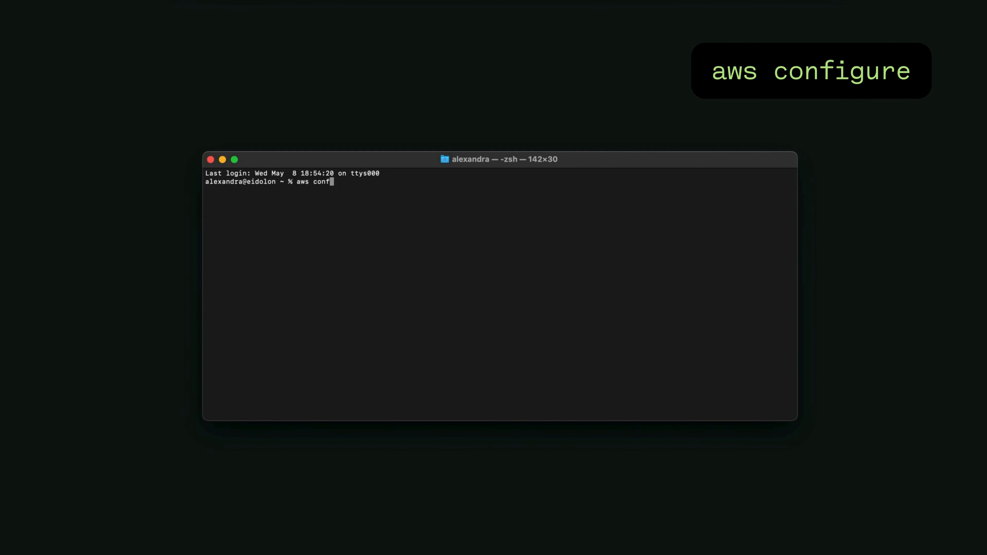
{"action": "type", "text": "igure"}
{"action": "key", "text": "Return"}
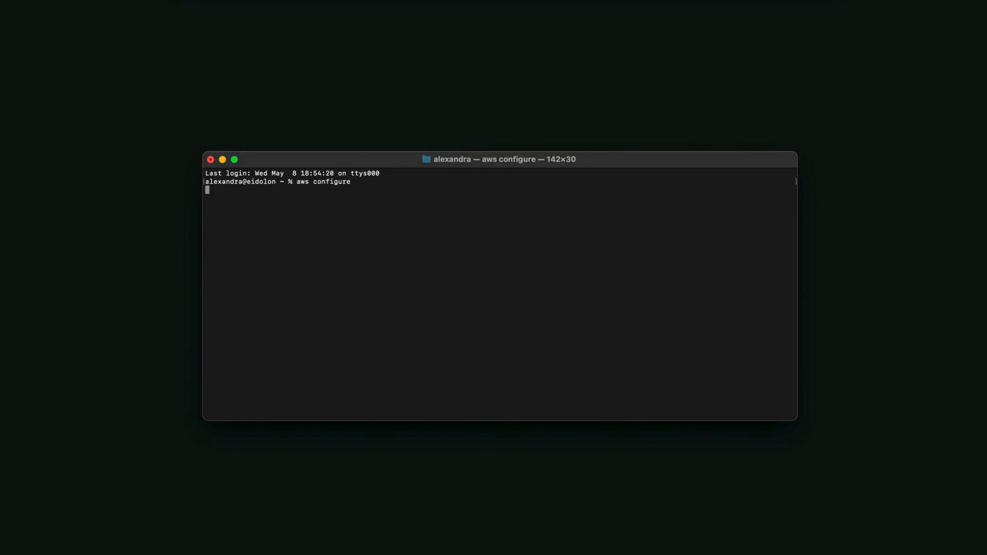
{"action": "key", "text": "super+v"}
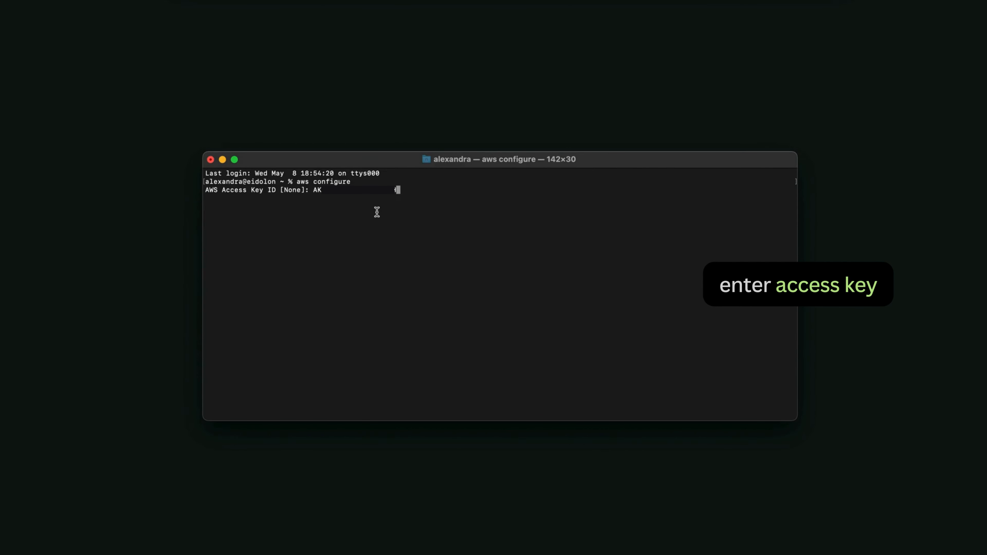
{"action": "key", "text": "Return"}
{"action": "key", "text": "super+v"}
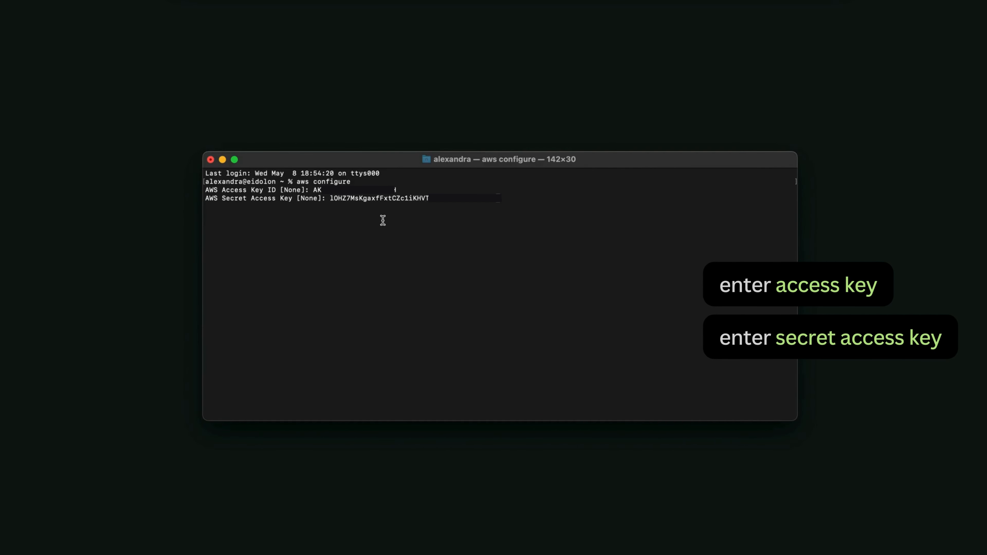
{"action": "key", "text": "Return"}
Step: Set the AWS CLI's default region to eu-west-1 and its default output format to json
{"action": "key", "text": "super+v"}
{"action": "key", "text": "Return"}
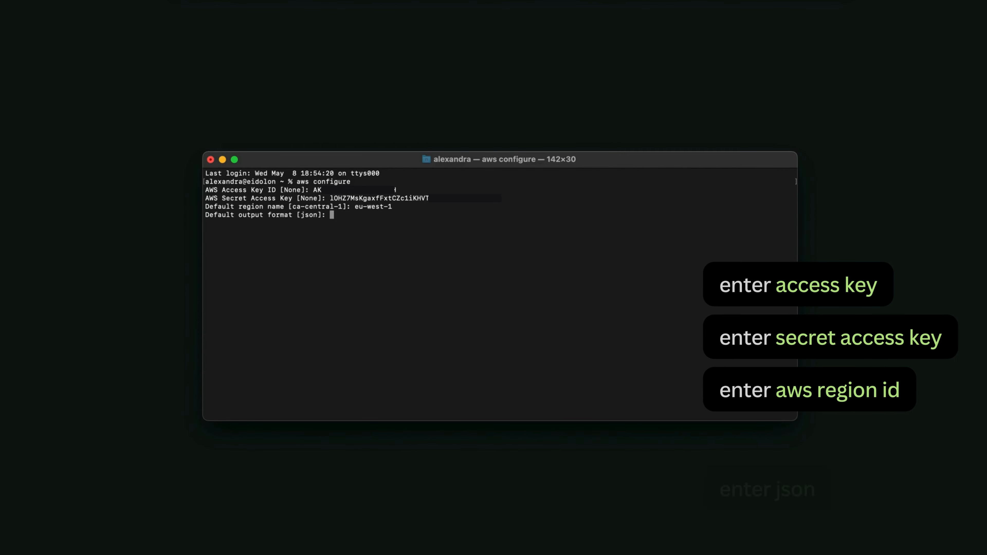
{"action": "type", "text": "json"}
{"action": "key", "text": "Return"}
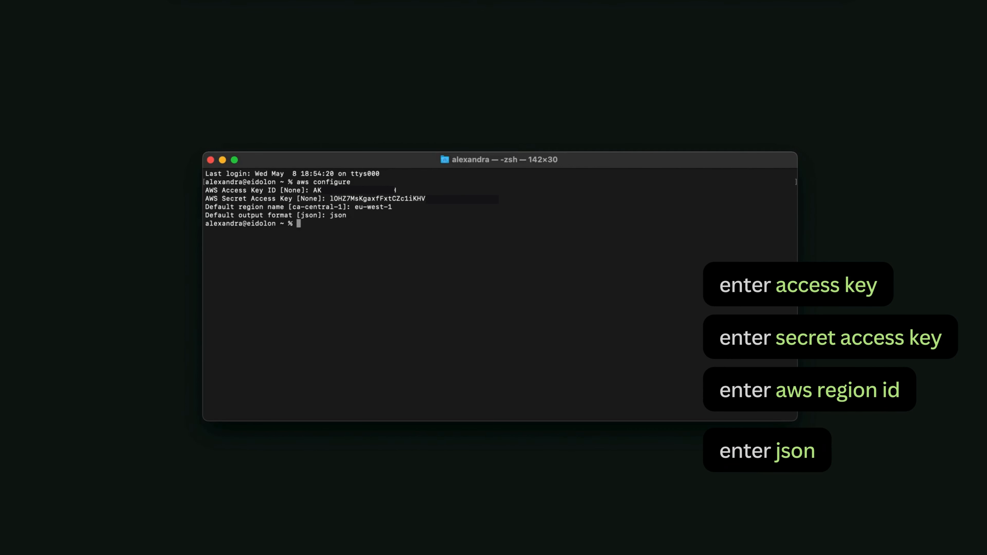